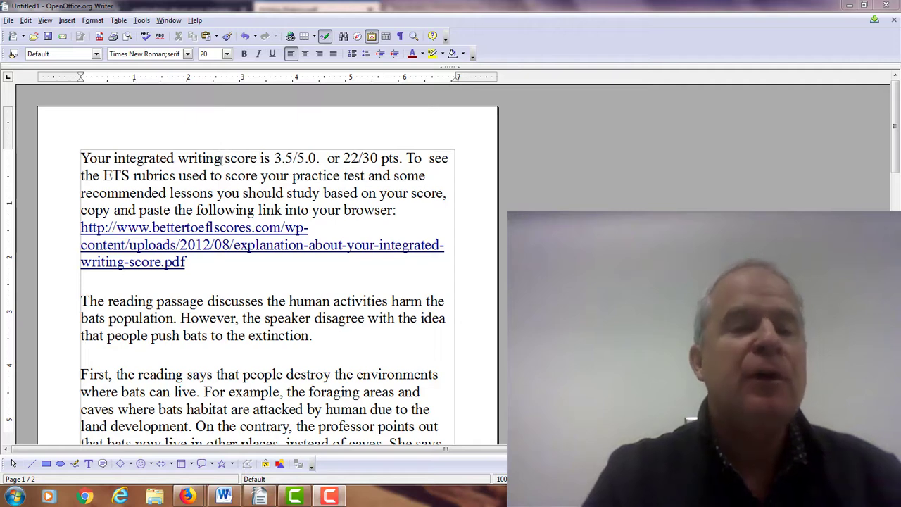
- Review the ETS TOEFL Integrated Writing Rubrics PDF in Firefox, then return to the essay
{"action": "mouse_move", "coordinate": [187, 496]}
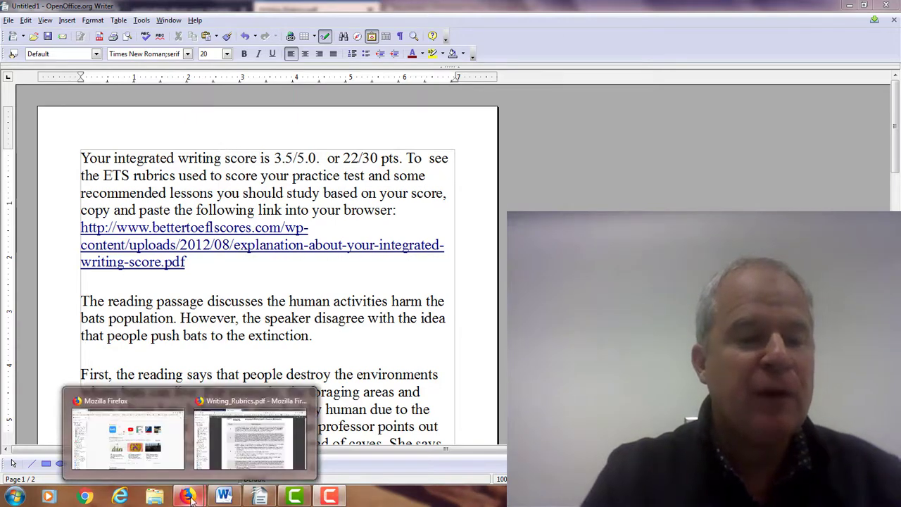
{"action": "left_click", "coordinate": [239, 445]}
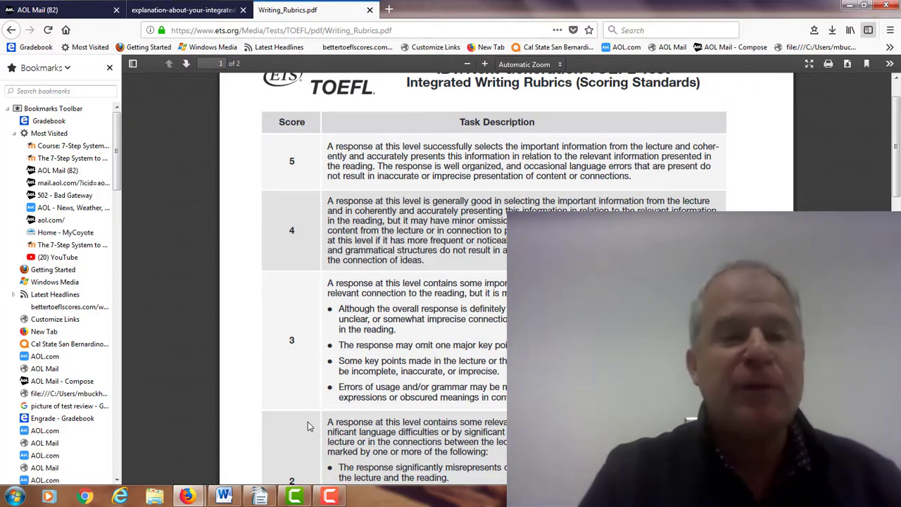
{"action": "left_click", "coordinate": [257, 497]}
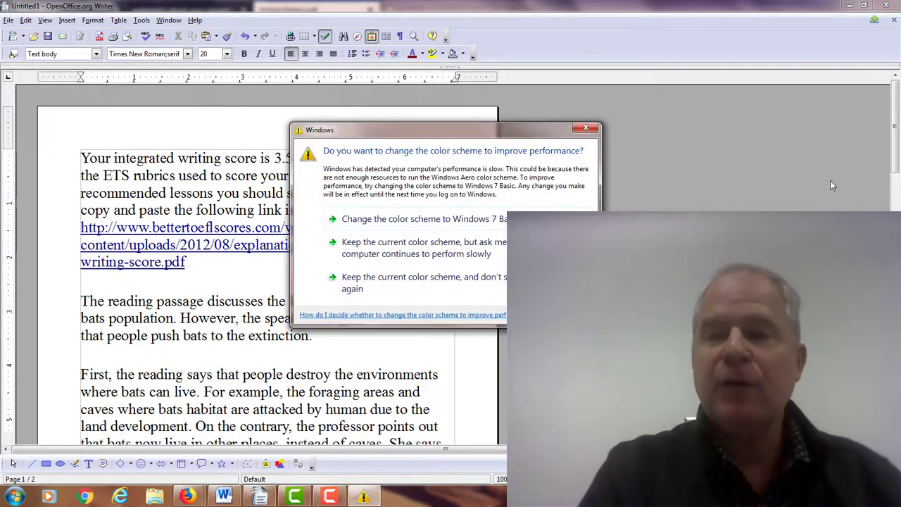
- Keep the current colour scheme for good and scroll down to the first body paragraph
{"action": "left_click", "coordinate": [454, 282]}
{"action": "left_click_drag", "start_coordinate": [894, 149], "coordinate": [895, 185]}
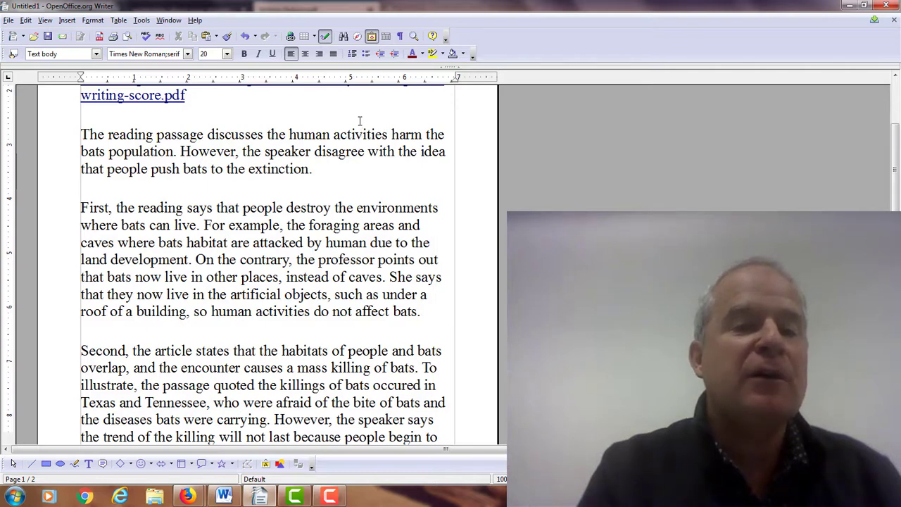
- In the opening sentence, change 'harm' to 'harming' and 'bats' to 'bats''
{"action": "left_click", "coordinate": [421, 134]}
{"action": "type", "text": "ing"}
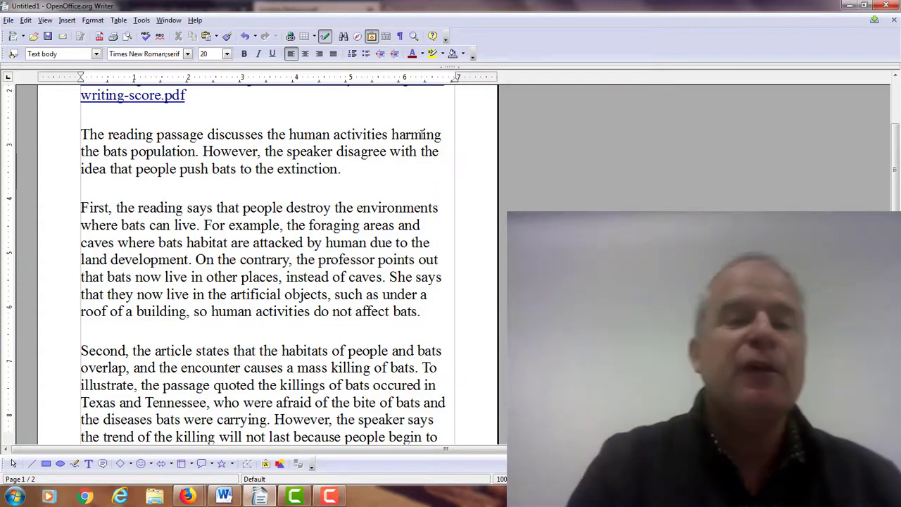
{"action": "left_click", "coordinate": [265, 133]}
{"action": "type", "text": "tah"}
{"action": "key", "text": "BackSpace"}
{"action": "key", "text": "BackSpace"}
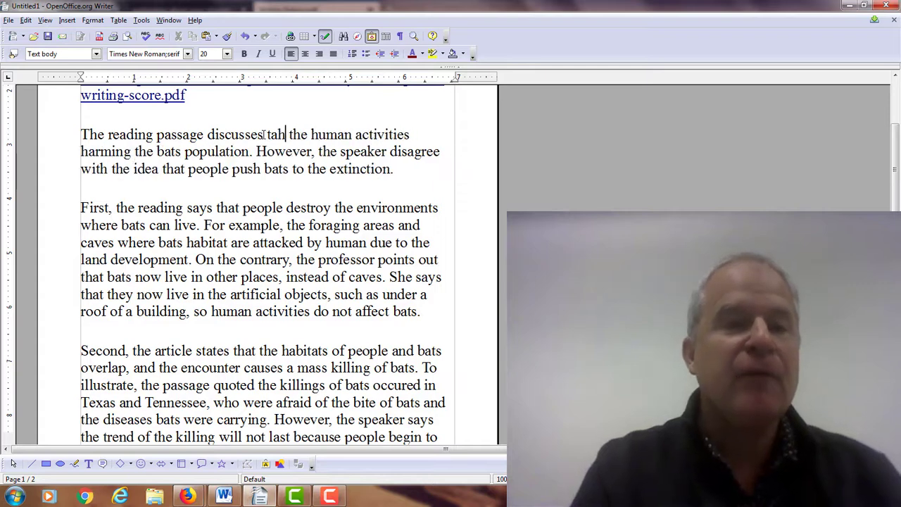
{"action": "type", "text": "hat"}
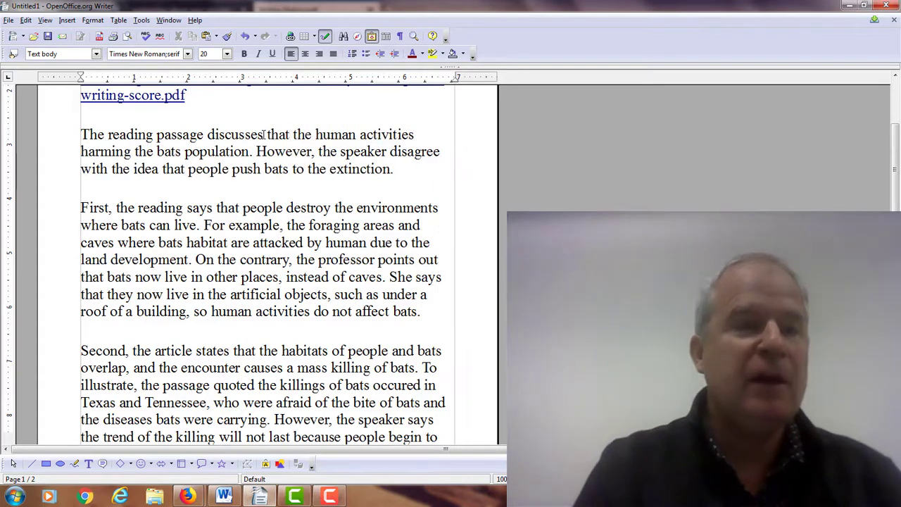
{"action": "key", "text": "BackSpace"}
{"action": "key", "text": "BackSpace"}
{"action": "key", "text": "BackSpace"}
{"action": "key", "text": "BackSpace"}
{"action": "key", "text": "BackSpace"}
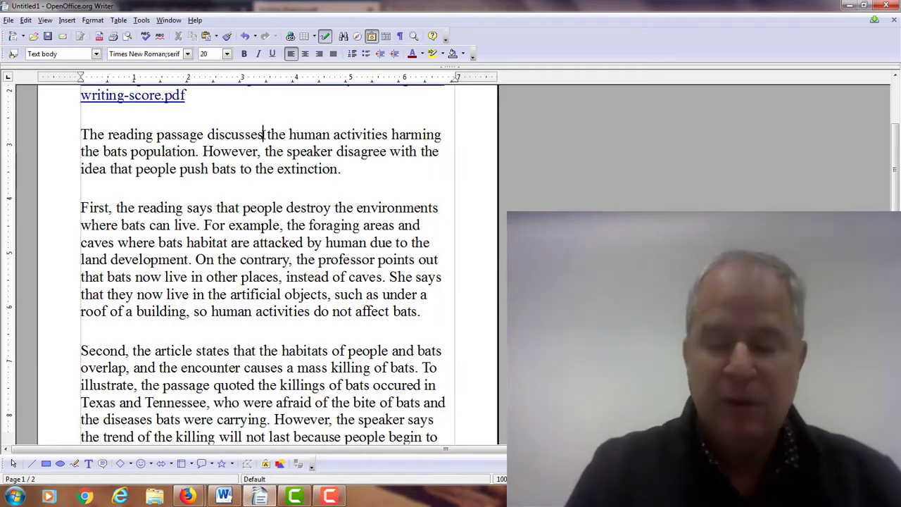
{"action": "key", "text": "Left"}
{"action": "key", "text": "Left"}
{"action": "key", "text": "Left"}
{"action": "key", "text": "Left"}
{"action": "key", "text": "Left"}
{"action": "key", "text": "Left"}
{"action": "key", "text": "Left"}
{"action": "key", "text": "Left"}
{"action": "key", "text": "Left"}
{"action": "key", "text": "Left"}
{"action": "key", "text": "Left"}
{"action": "key", "text": "Left"}
{"action": "key", "text": "Left"}
{"action": "key", "text": "Left"}
{"action": "key", "text": "Left"}
{"action": "key", "text": "Left"}
{"action": "key", "text": "Left"}
{"action": "key", "text": "Left"}
{"action": "key", "text": "Left"}
{"action": "key", "text": "Left"}
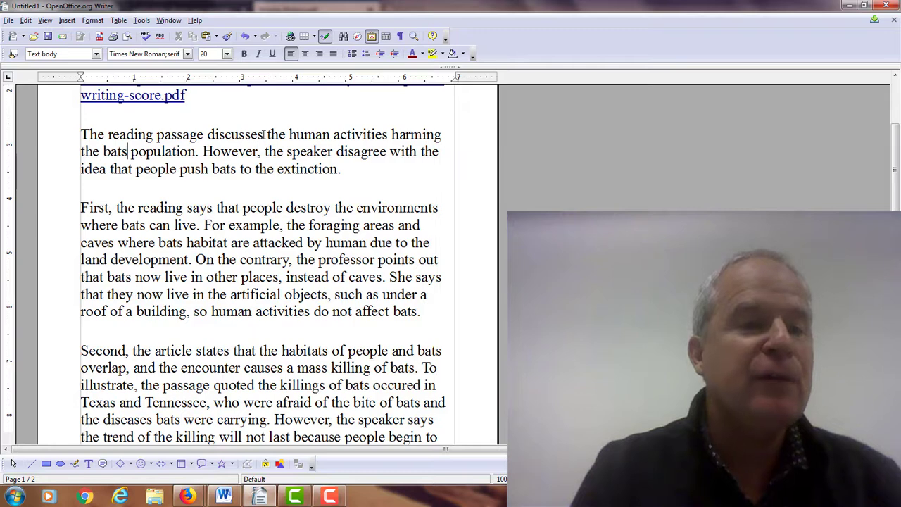
{"action": "type", "text": "'"}
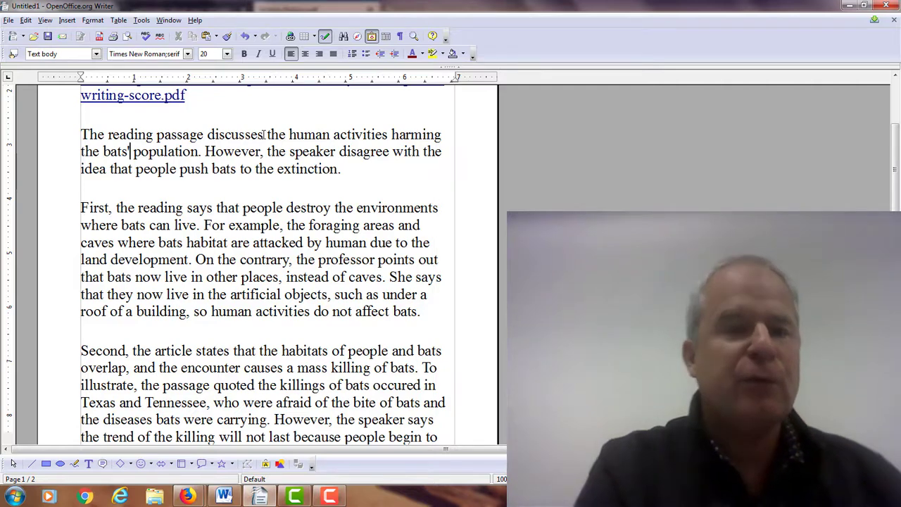
- Change 'human' to 'humans' and 'attacked' to 'developed' in the example sentence
{"action": "left_click", "coordinate": [118, 206]}
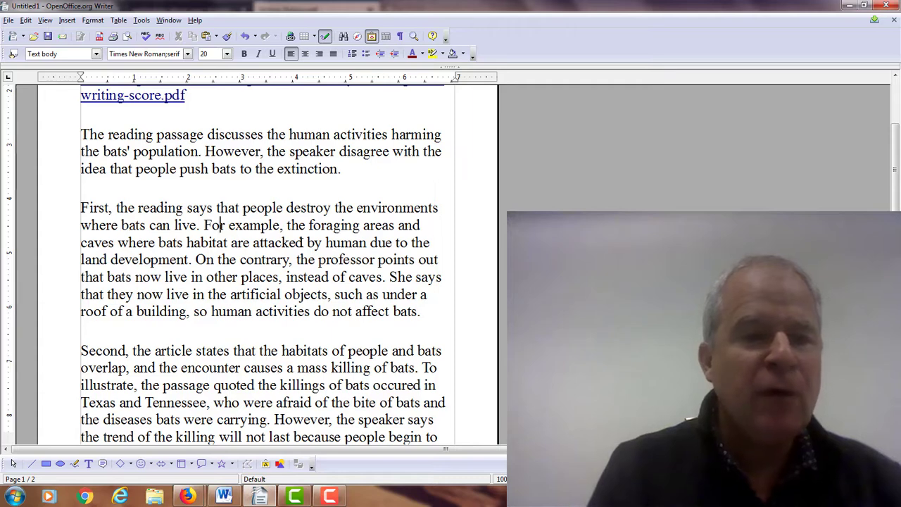
{"action": "left_click", "coordinate": [366, 242]}
{"action": "type", "text": "s"}
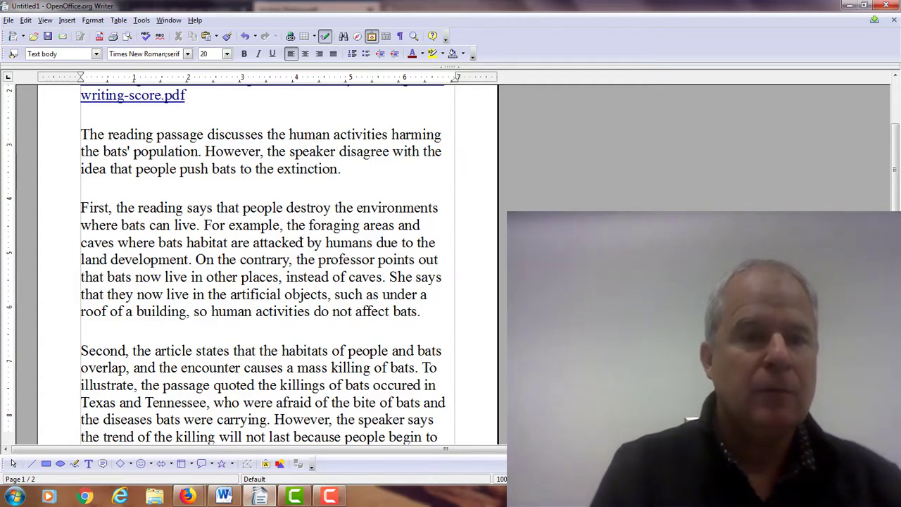
{"action": "left_click", "coordinate": [81, 259]}
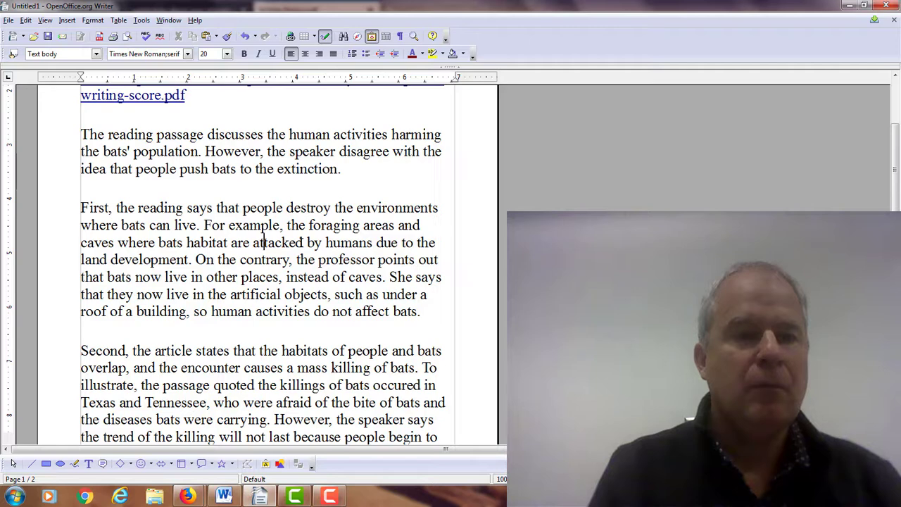
{"action": "left_click", "coordinate": [304, 242]}
{"action": "key", "text": "BackSpace"}
{"action": "key", "text": "BackSpace"}
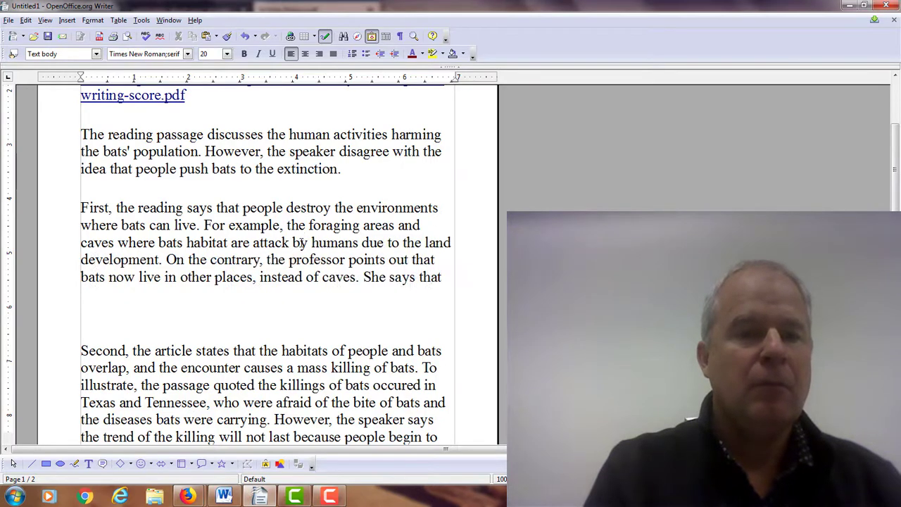
{"action": "key", "text": "BackSpace"}
{"action": "key", "text": "BackSpace"}
{"action": "key", "text": "BackSpace"}
{"action": "key", "text": "BackSpace"}
{"action": "key", "text": "BackSpace"}
{"action": "key", "text": "BackSpace"}
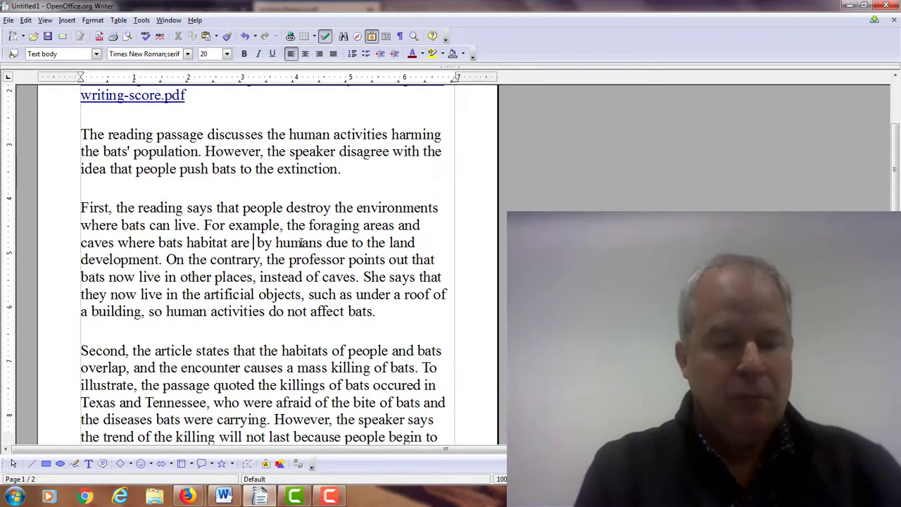
{"action": "type", "text": "develope"}
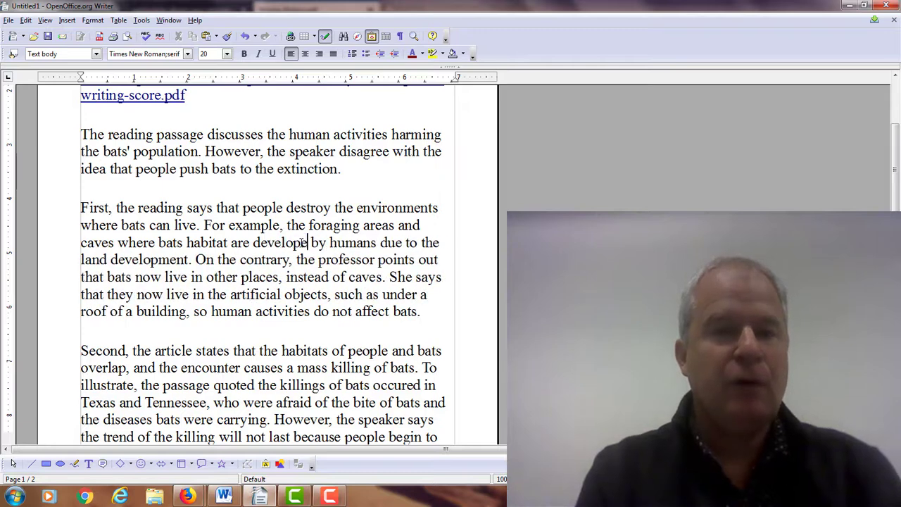
{"action": "type", "text": "d"}
- Delete 'due to the land development' so the sentence ends 'developed by humans.'
{"action": "key", "text": "Down"}
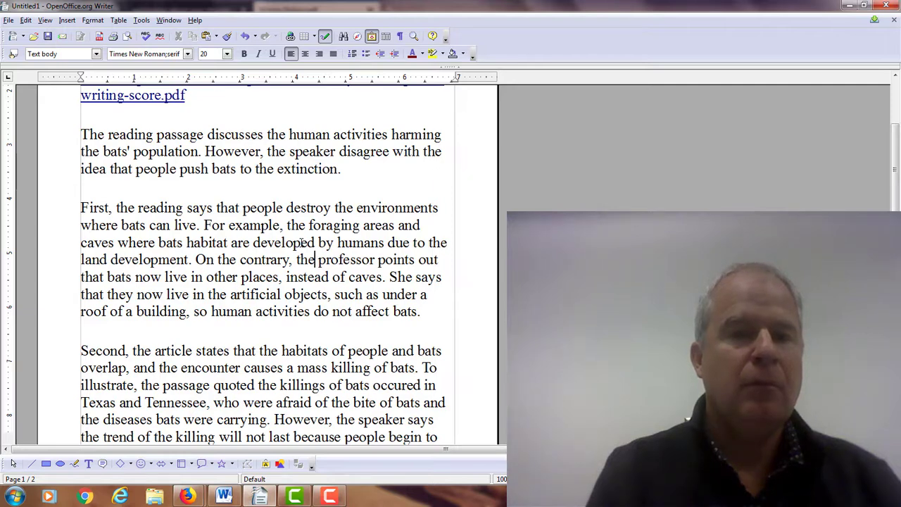
{"action": "key", "text": "Left"}
{"action": "key", "text": "Left"}
{"action": "key", "text": "Left"}
{"action": "key", "text": "Left"}
{"action": "key", "text": "Left"}
{"action": "key", "text": "Left"}
{"action": "key", "text": "Left"}
{"action": "key", "text": "Left"}
{"action": "key", "text": "Left"}
{"action": "key", "text": "Left"}
{"action": "key", "text": "Left"}
{"action": "key", "text": "Left"}
{"action": "key", "text": "Left"}
{"action": "key", "text": "Left"}
{"action": "key", "text": "Left"}
{"action": "key", "text": "Left"}
{"action": "key", "text": "Left"}
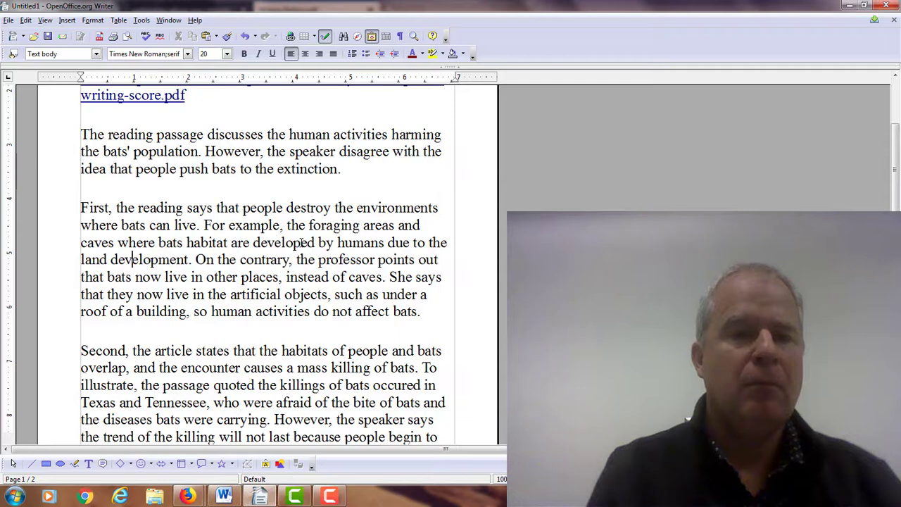
{"action": "key", "text": "Right"}
{"action": "key", "text": "Right"}
{"action": "key", "text": "Right"}
{"action": "key", "text": "Right"}
{"action": "key", "text": "Right"}
{"action": "key", "text": "Right"}
{"action": "key", "text": "Right"}
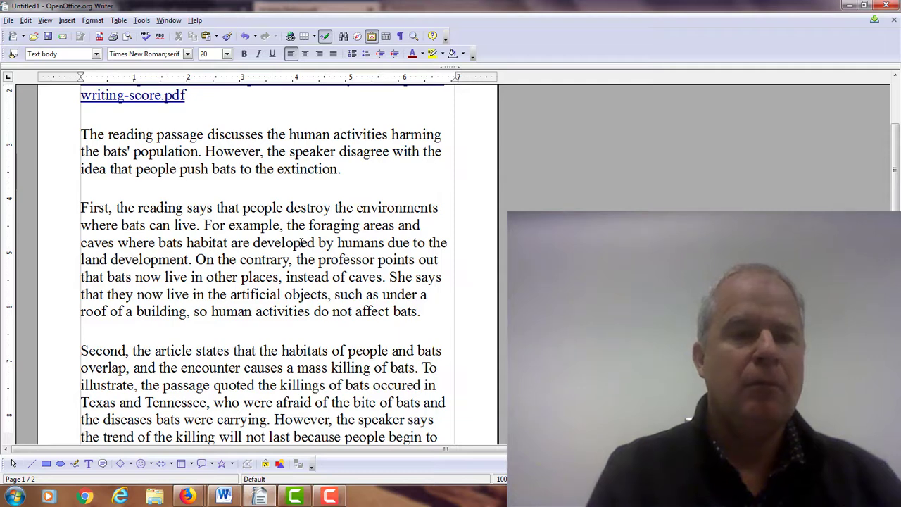
{"action": "key", "text": "Delete"}
{"action": "key", "text": "BackSpace"}
{"action": "key", "text": "BackSpace"}
{"action": "key", "text": "BackSpace"}
{"action": "key", "text": "BackSpace"}
{"action": "key", "text": "BackSpace"}
{"action": "key", "text": "BackSpace"}
{"action": "key", "text": "BackSpace"}
{"action": "key", "text": "BackSpace"}
{"action": "key", "text": "BackSpace"}
{"action": "key", "text": "BackSpace"}
{"action": "key", "text": "BackSpace"}
{"action": "key", "text": "BackSpace"}
{"action": "key", "text": "BackSpace"}
{"action": "key", "text": "BackSpace"}
{"action": "key", "text": "BackSpace"}
{"action": "key", "text": "BackSpace"}
{"action": "key", "text": "BackSpace"}
{"action": "key", "text": "BackSpace"}
{"action": "key", "text": "BackSpace"}
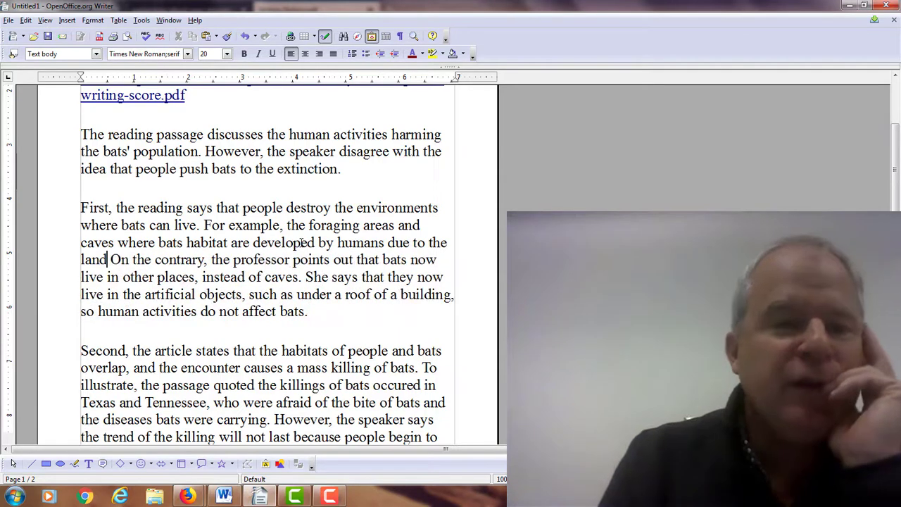
{"action": "key", "text": "BackSpace"}
{"action": "key", "text": "BackSpace"}
{"action": "key", "text": "BackSpace"}
{"action": "key", "text": "BackSpace"}
{"action": "key", "text": "BackSpace"}
{"action": "key", "text": "BackSpace"}
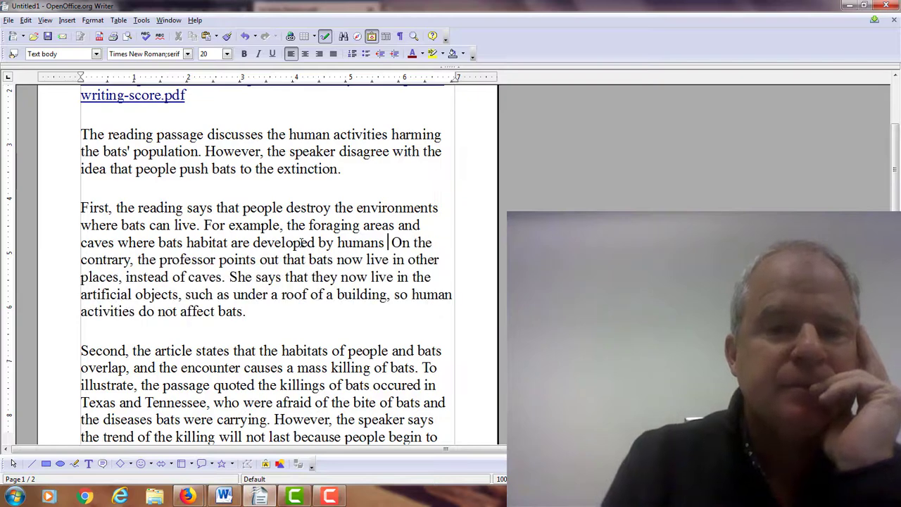
{"action": "type", "text": "."}
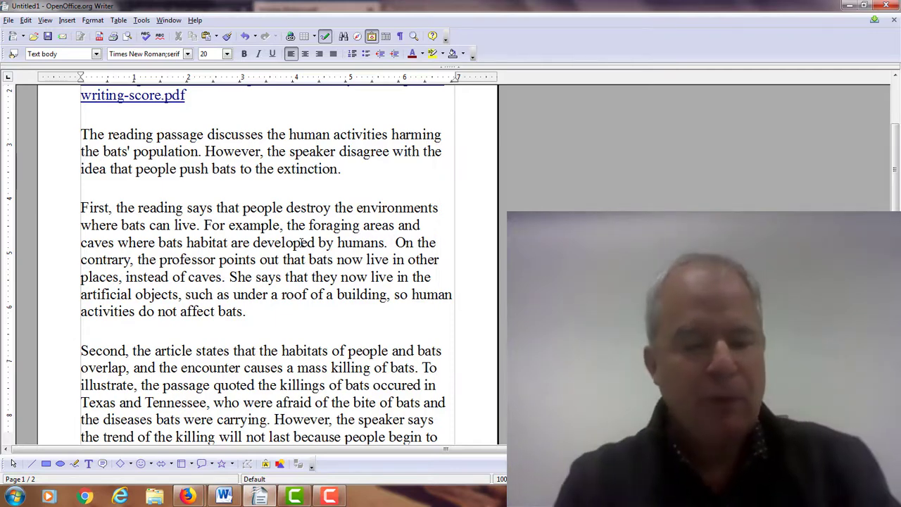
- Add the sentence 'Threfore, the bats perish since they no have a place to live.'
{"action": "type", "text": "Tehfe"}
{"action": "key", "text": "BackSpace"}
{"action": "key", "text": "BackSpace"}
{"action": "key", "text": "BackSpace"}
{"action": "key", "text": "BackSpace"}
{"action": "key", "text": "BackSpace"}
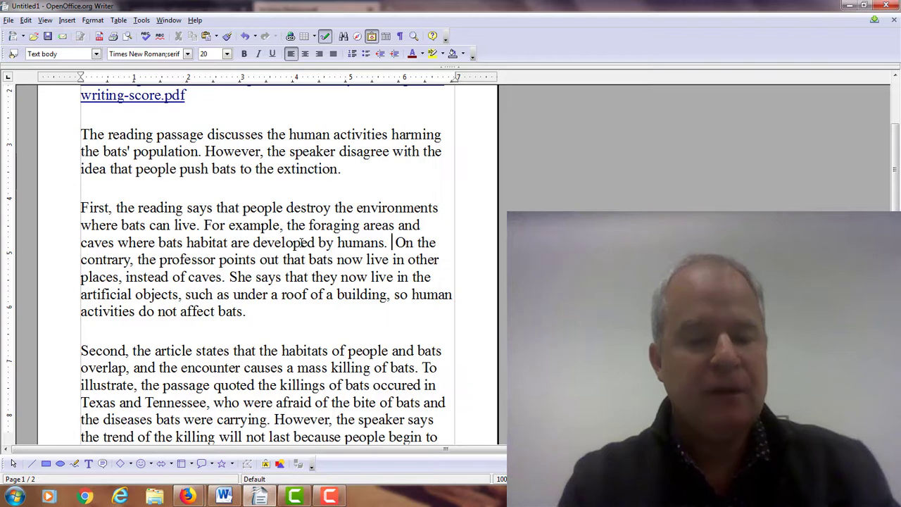
{"action": "type", "text": "Threfore"}
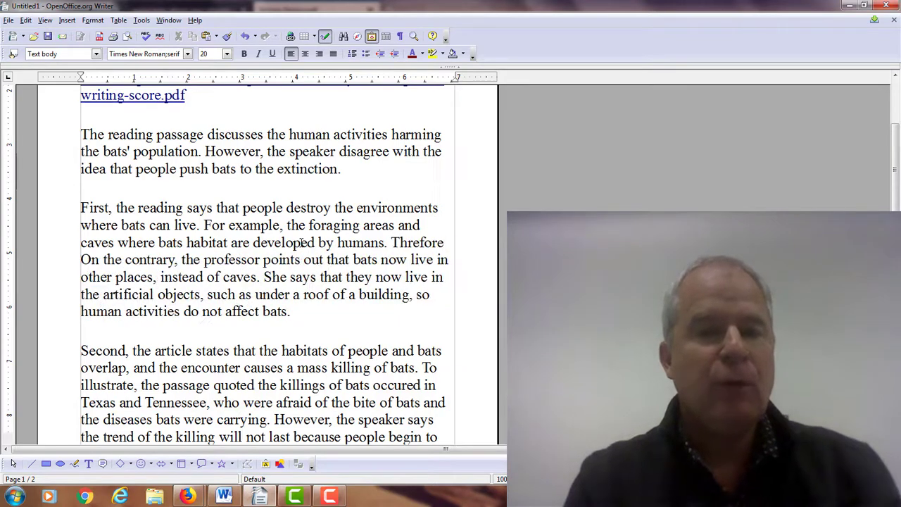
{"action": "key", "text": "BackSpace"}
{"action": "key", "text": "BackSpace"}
{"action": "key", "text": "BackSpace"}
{"action": "key", "text": "BackSpace"}
{"action": "key", "text": "BackSpace"}
{"action": "key", "text": "BackSpace"}
{"action": "type", "text": "refore"}
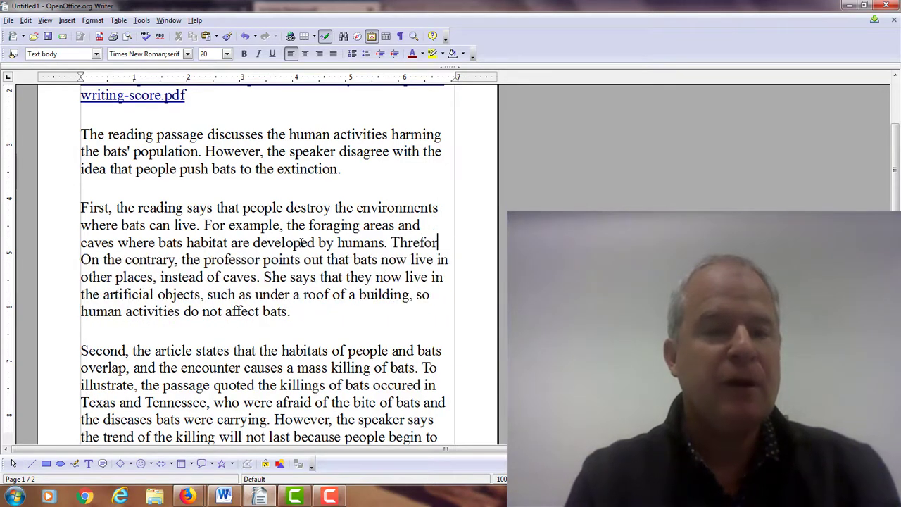
{"action": "type", "text": ", since"}
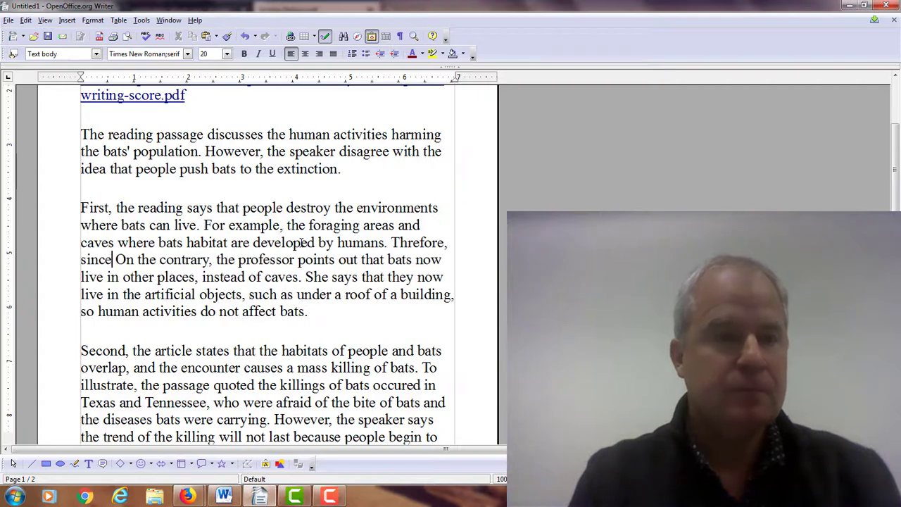
{"action": "key", "text": "BackSpace"}
{"action": "key", "text": "BackSpace"}
{"action": "key", "text": "BackSpace"}
{"action": "key", "text": "BackSpace"}
{"action": "key", "text": "BackSpace"}
{"action": "key", "text": "BackSpace"}
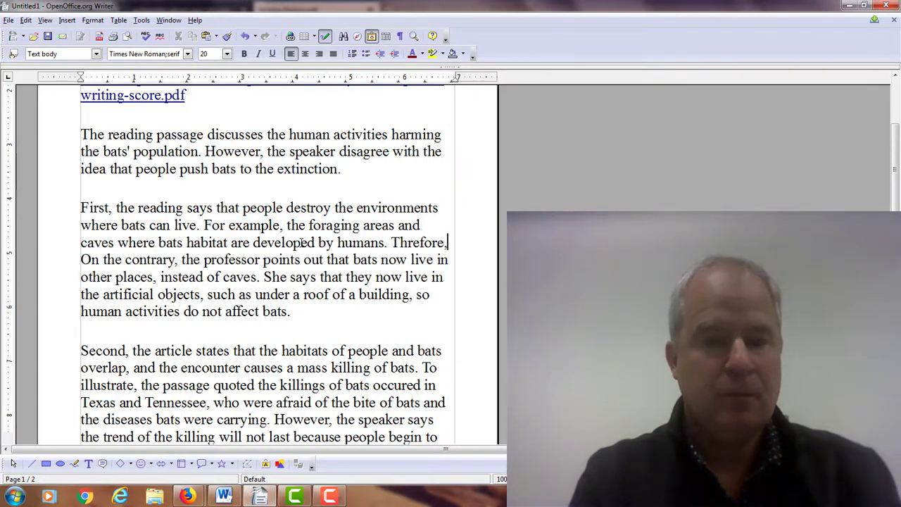
{"action": "type", "text": "the bats "}
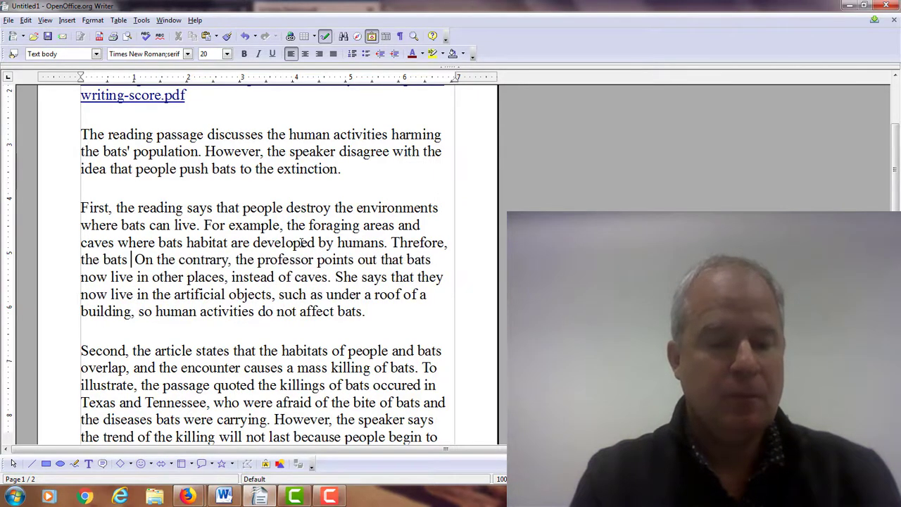
{"action": "type", "text": "persih"}
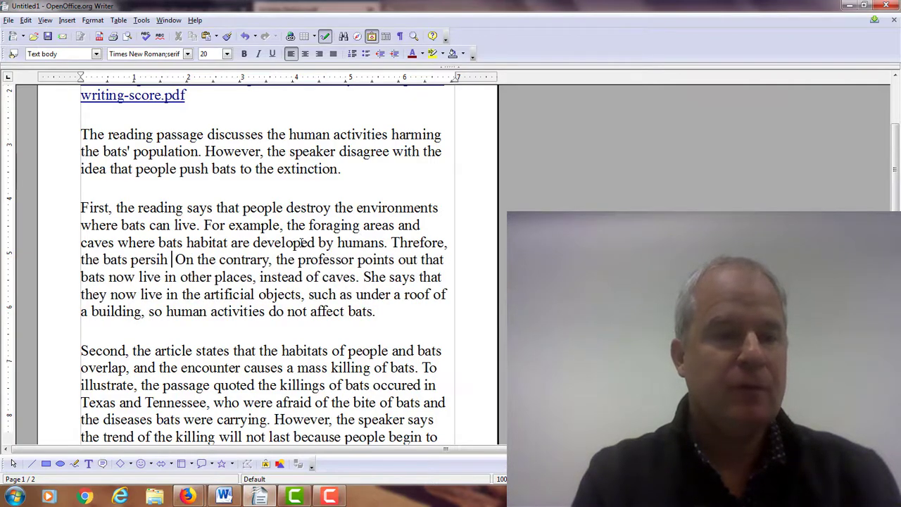
{"action": "key", "text": "BackSpace"}
{"action": "key", "text": "BackSpace"}
{"action": "key", "text": "BackSpace"}
{"action": "key", "text": "BackSpace"}
{"action": "type", "text": "rish since"}
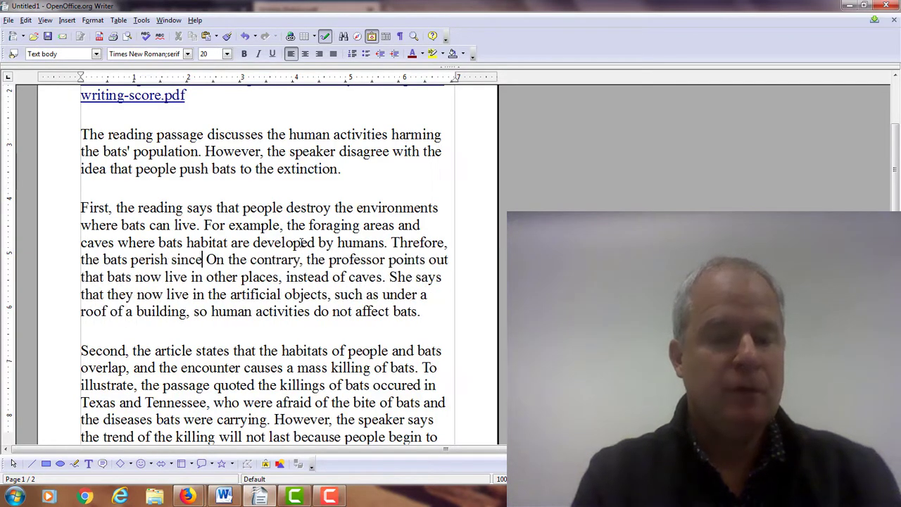
{"action": "type", "text": " they"}
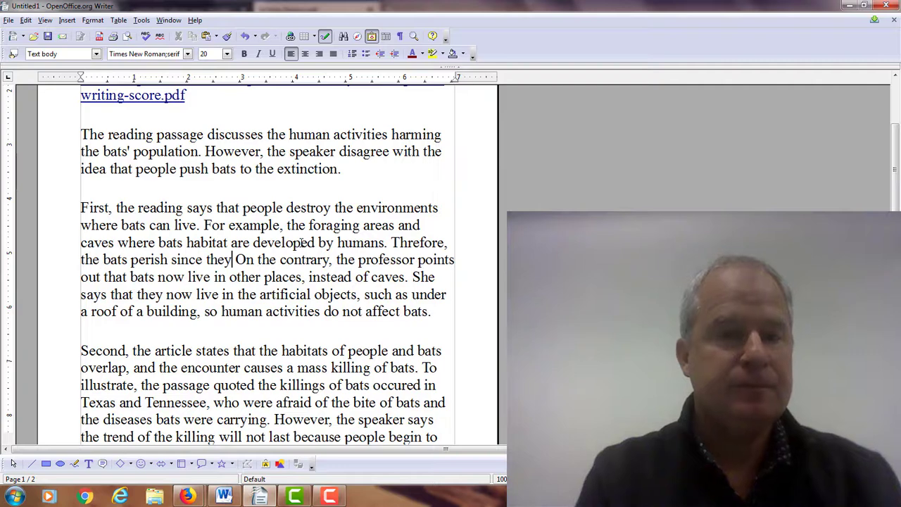
{"action": "type", "text": " no have a pl"}
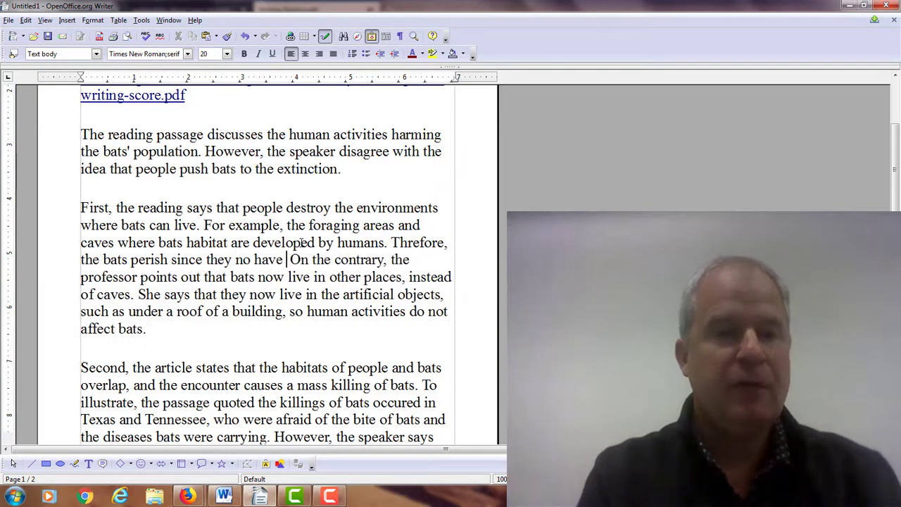
{"action": "type", "text": "ace to live "}
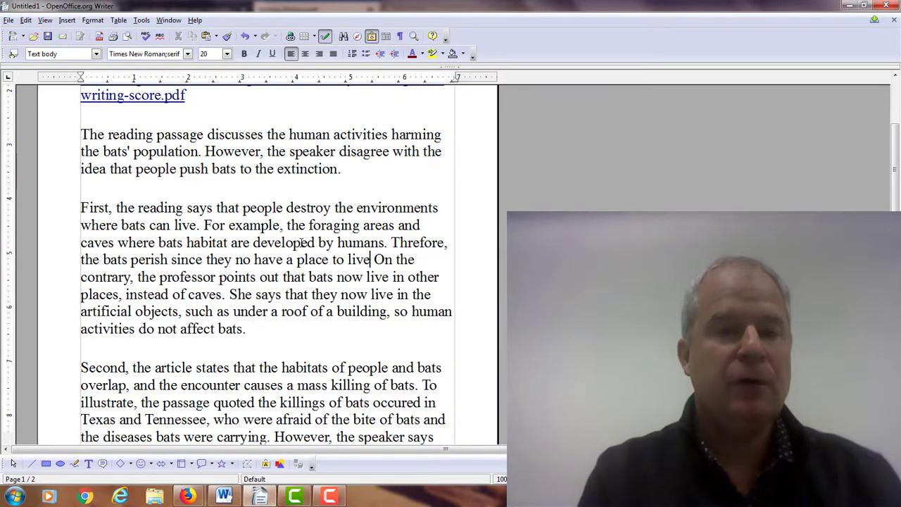
{"action": "type", "text": "."}
- Correct the misspelling 'Threfore' to 'Therefore'
{"action": "key", "text": "Up"}
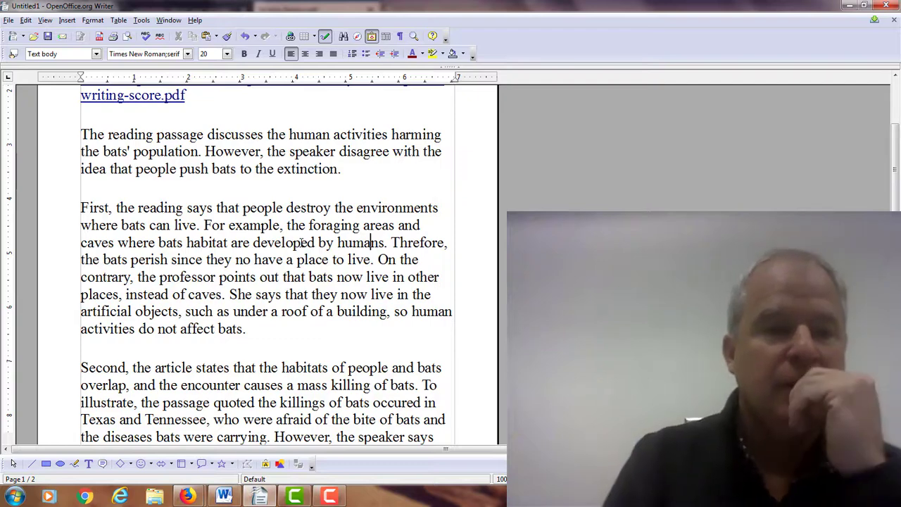
{"action": "key", "text": "Right"}
{"action": "key", "text": "Right"}
{"action": "key", "text": "Right"}
{"action": "key", "text": "Right"}
{"action": "key", "text": "Right"}
{"action": "key", "text": "Right"}
{"action": "type", "text": "e"}
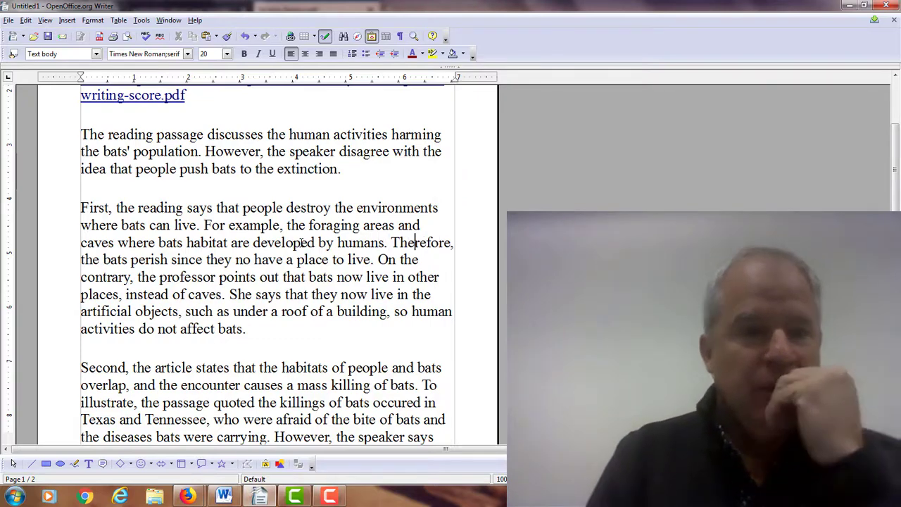
{"action": "key", "text": "Down"}
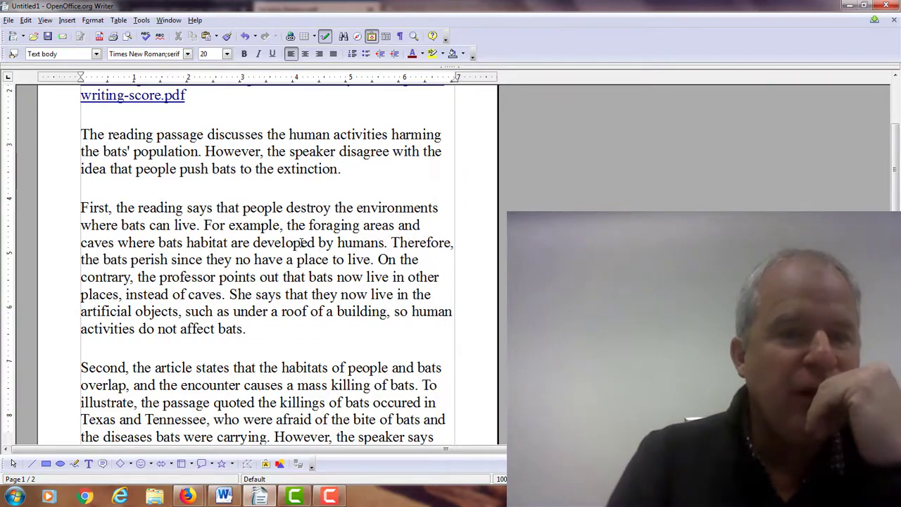
{"action": "key", "text": "Left"}
{"action": "key", "text": "Left"}
{"action": "key", "text": "Left"}
{"action": "key", "text": "Left"}
{"action": "key", "text": "Left"}
{"action": "key", "text": "Left"}
{"action": "key", "text": "Left"}
{"action": "key", "text": "Left"}
{"action": "key", "text": "Left"}
{"action": "key", "text": "Left"}
{"action": "key", "text": "Left"}
{"action": "key", "text": "Left"}
{"action": "key", "text": "Left"}
{"action": "key", "text": "Left"}
{"action": "key", "text": "Left"}
{"action": "key", "text": "Left"}
{"action": "key", "text": "Left"}
{"action": "key", "text": "Left"}
{"action": "key", "text": "Left"}
{"action": "key", "text": "Left"}
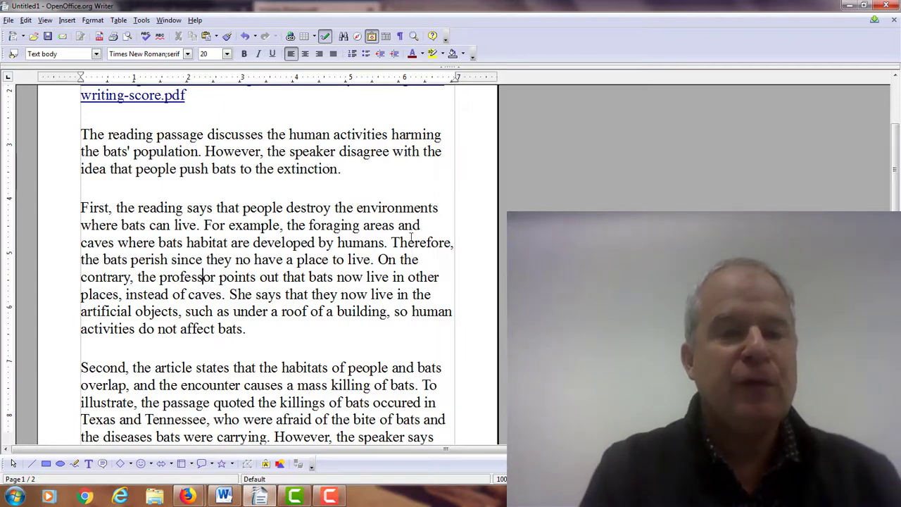
- Remove the comma after 'places' and the word 'the' before 'artificial'
{"action": "left_click_drag", "start_coordinate": [381, 266], "coordinate": [138, 276]}
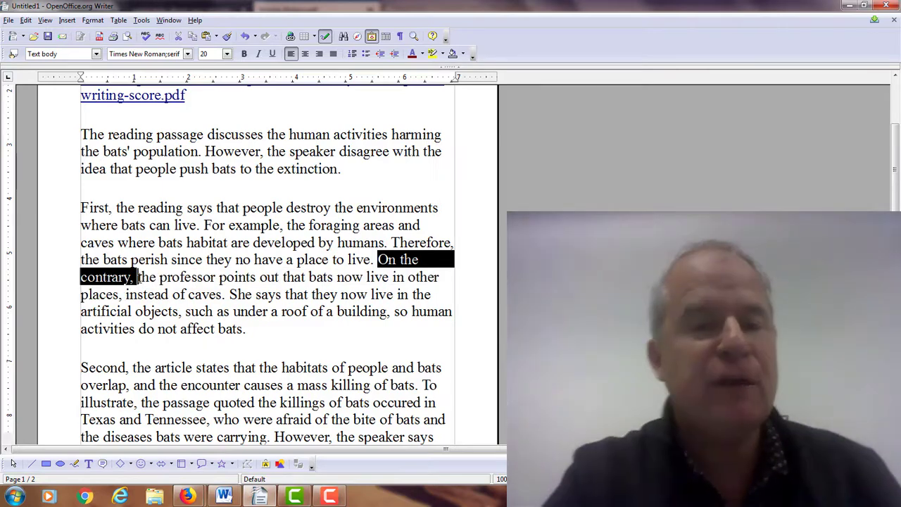
{"action": "left_click", "coordinate": [133, 278]}
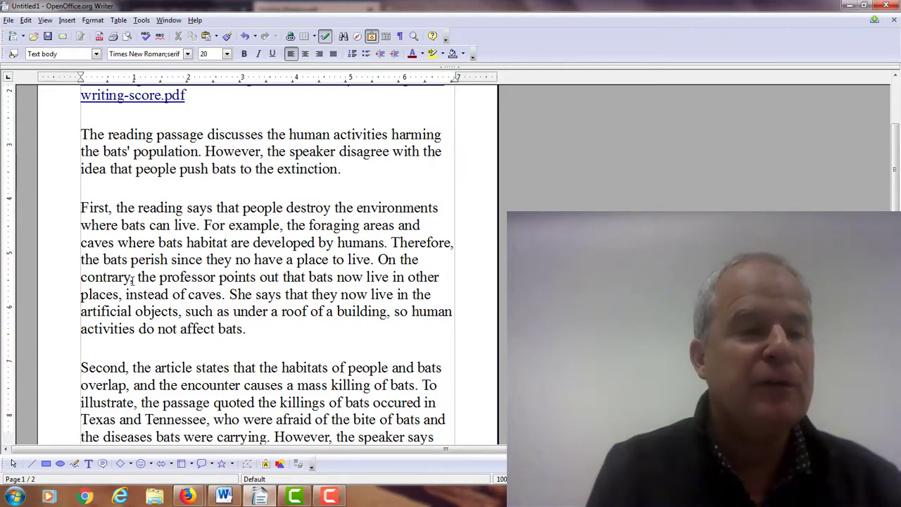
{"action": "key", "text": "Down"}
{"action": "key", "text": "Left"}
{"action": "key", "text": "Left"}
{"action": "key", "text": "Left"}
{"action": "key", "text": "BackSpace"}
{"action": "key", "text": "BackSpace"}
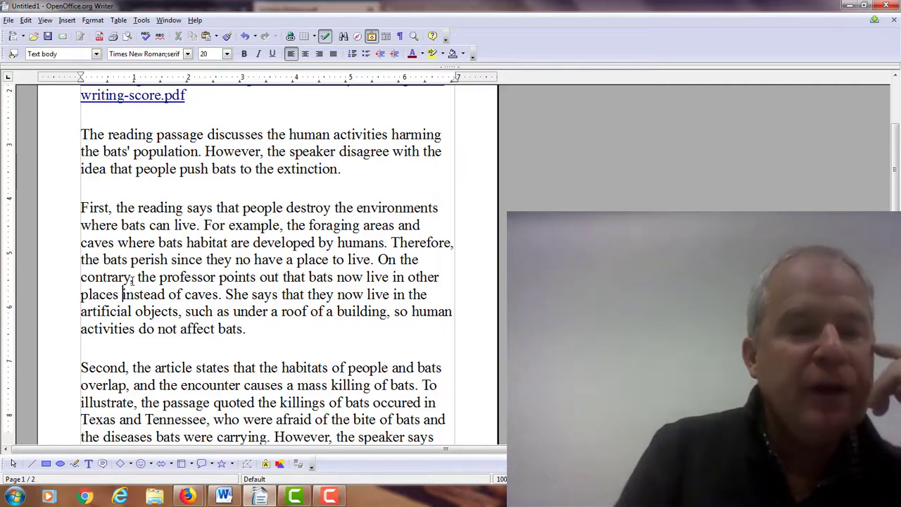
{"action": "key", "text": "Down"}
{"action": "key", "text": "Up"}
{"action": "key", "text": "End"}
{"action": "key", "text": "ctrl+Left"}
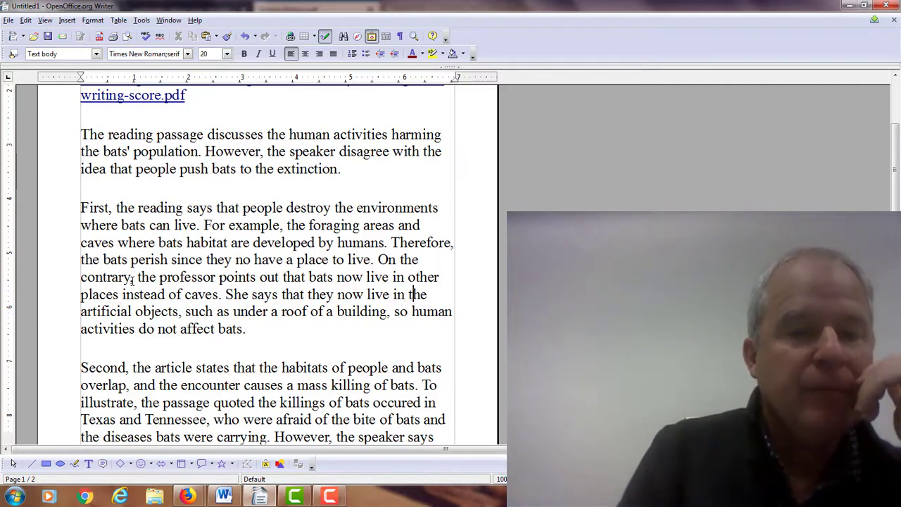
{"action": "key", "text": "Delete"}
{"action": "key", "text": "Delete"}
{"action": "key", "text": "Delete"}
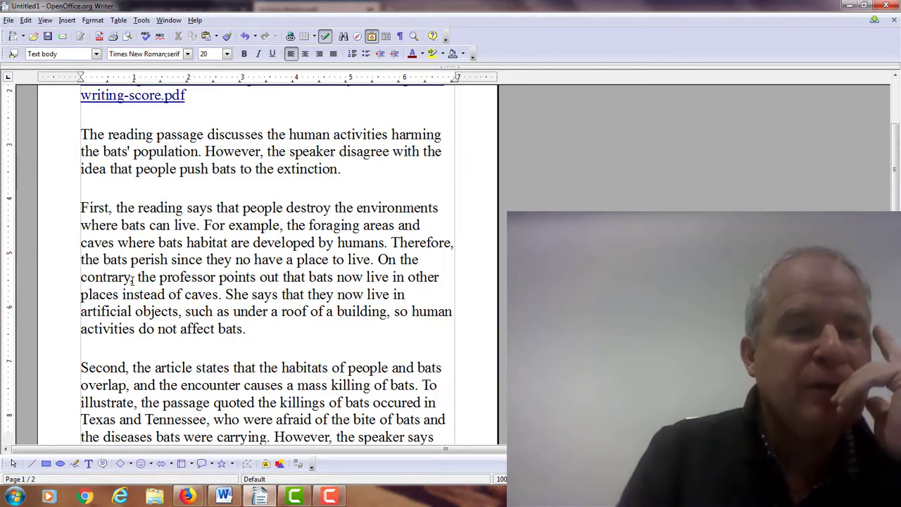
- Change 'a roof of a building' to 'roofs in buildings'
{"action": "key", "text": "Right"}
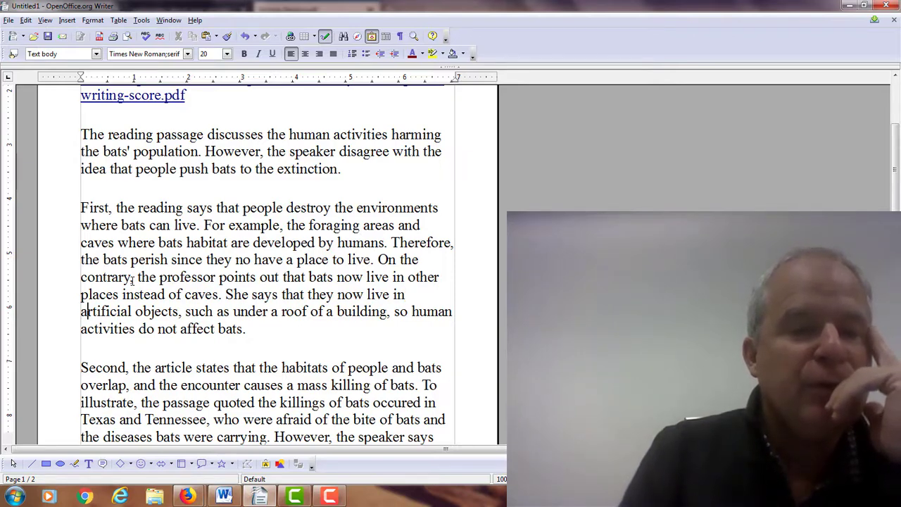
{"action": "key", "text": "Right"}
{"action": "key", "text": "Right"}
{"action": "key", "text": "Right"}
{"action": "key", "text": "Right"}
{"action": "key", "text": "Right"}
{"action": "key", "text": "Right"}
{"action": "key", "text": "Right"}
{"action": "key", "text": "Right"}
{"action": "key", "text": "Right"}
{"action": "key", "text": "Right"}
{"action": "key", "text": "Right"}
{"action": "key", "text": "Right"}
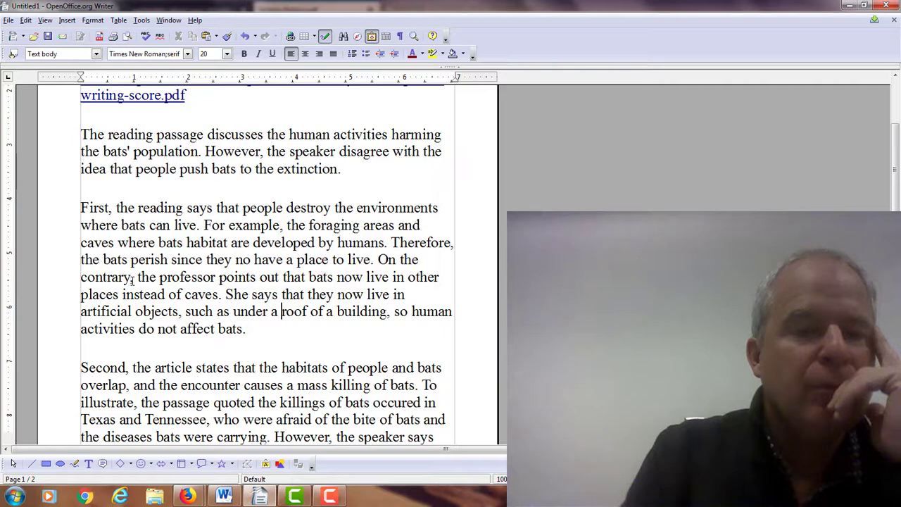
{"action": "key", "text": "BackSpace"}
{"action": "key", "text": "BackSpace"}
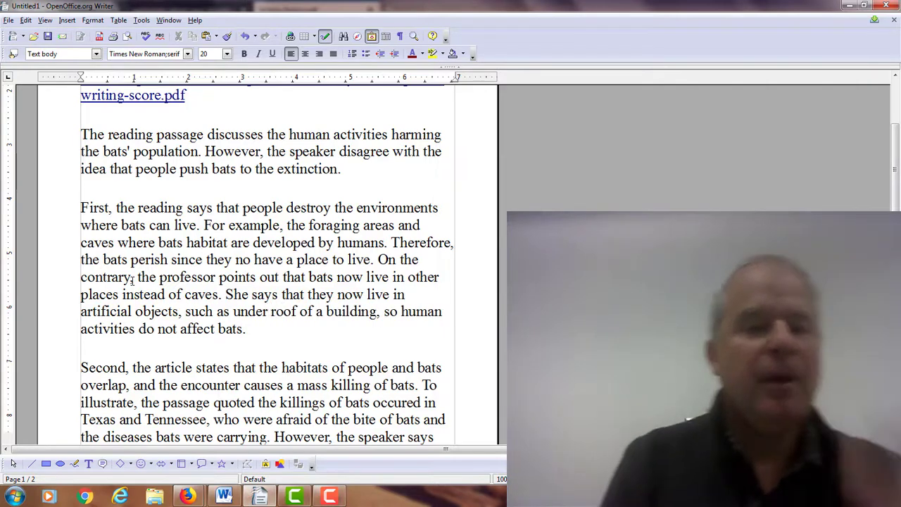
{"action": "key", "text": "Right"}
{"action": "key", "text": "Right"}
{"action": "key", "text": "Right"}
{"action": "key", "text": "Right"}
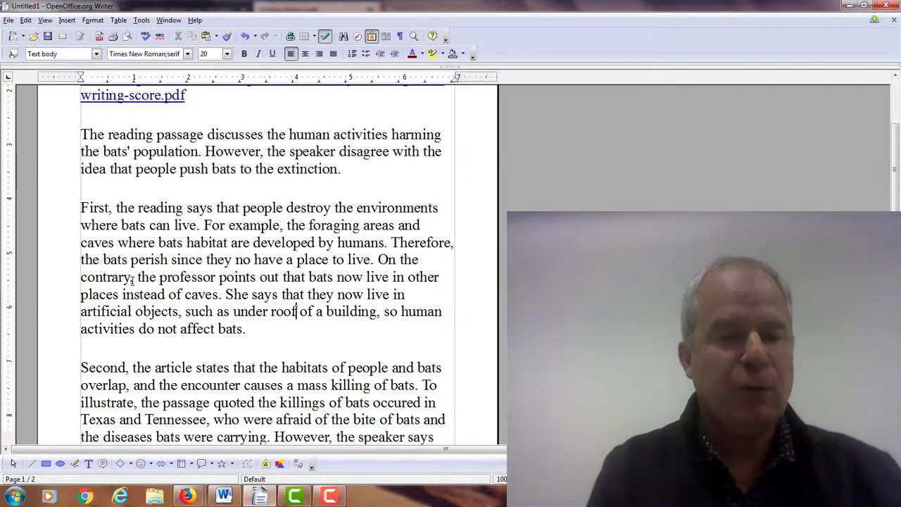
{"action": "type", "text": "s"}
{"action": "key", "text": "Right"}
{"action": "key", "text": "Right"}
{"action": "key", "text": "Right"}
{"action": "key", "text": "Right"}
{"action": "key", "text": "Right"}
{"action": "key", "text": "BackSpace"}
{"action": "key", "text": "BackSpace"}
{"action": "key", "text": "BackSpace"}
{"action": "key", "text": "BackSpace"}
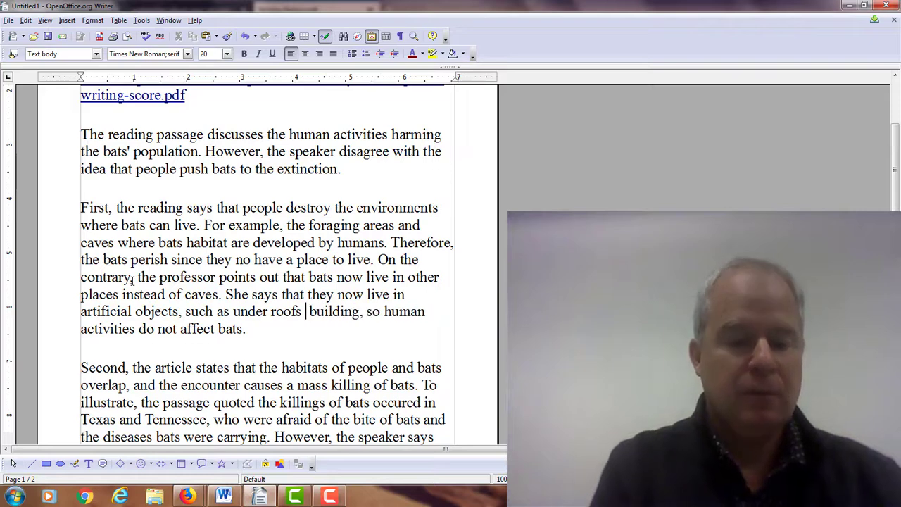
{"action": "type", "text": "of"}
{"action": "key", "text": "BackSpace"}
{"action": "key", "text": "BackSpace"}
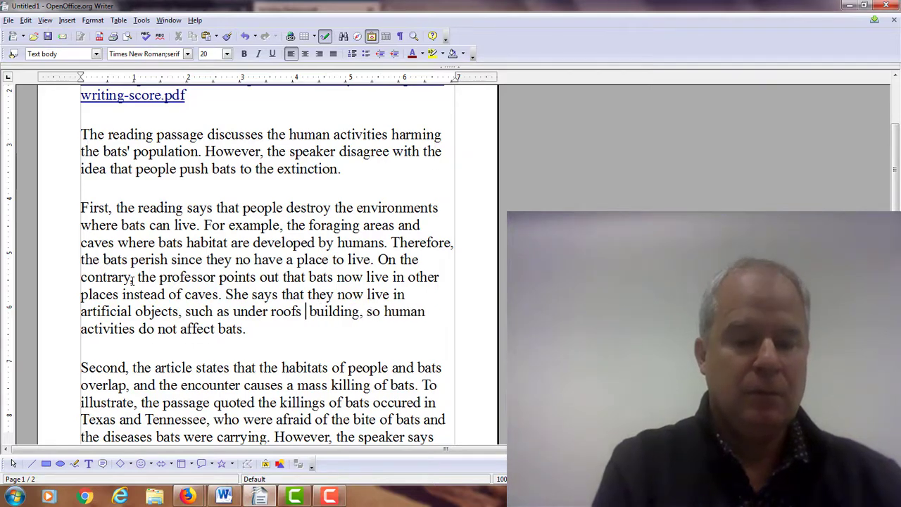
{"action": "type", "text": "in"}
{"action": "key", "text": "Right"}
{"action": "key", "text": "Right"}
{"action": "key", "text": "Right"}
{"action": "key", "text": "Right"}
{"action": "key", "text": "Right"}
{"action": "key", "text": "Right"}
{"action": "key", "text": "Right"}
{"action": "key", "text": "Right"}
{"action": "key", "text": "Right"}
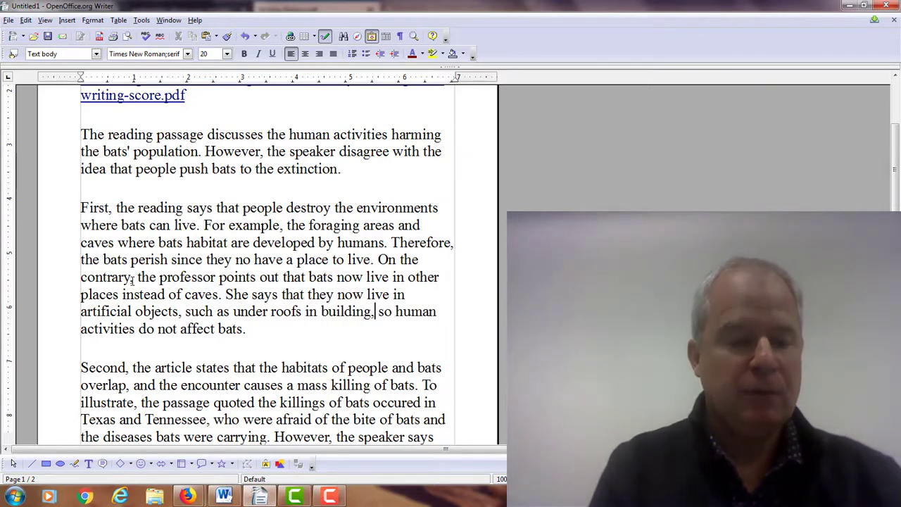
{"action": "key", "text": "Left"}
{"action": "type", "text": "s"}
{"action": "key", "text": "Right"}
{"action": "key", "text": "Right"}
{"action": "key", "text": "Right"}
{"action": "key", "text": "Right"}
{"action": "key", "text": "Right"}
{"action": "key", "text": "Right"}
{"action": "key", "text": "Right"}
{"action": "key", "text": "Right"}
{"action": "key", "text": "Right"}
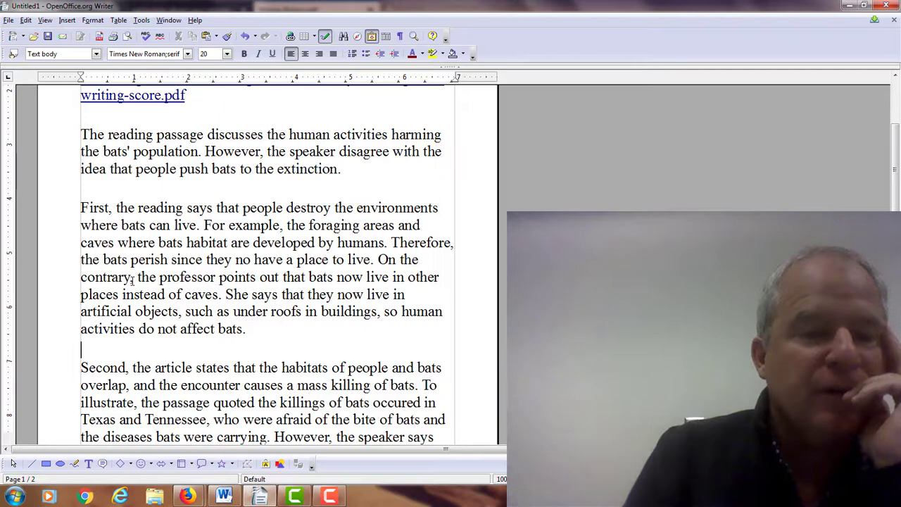
{"action": "key", "text": "Down"}
{"action": "key", "text": "Down"}
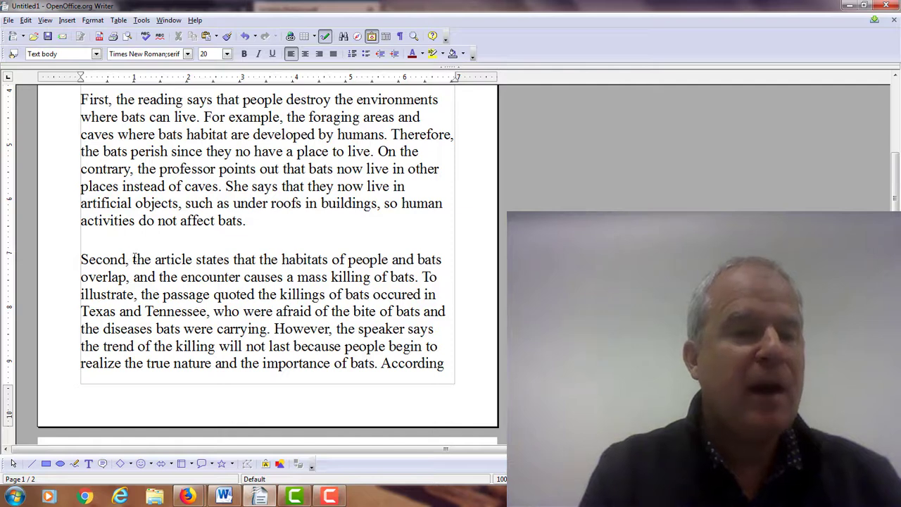
- Change 'the encounter' to 'this mutual encounter' and 'quoted' to 'quotes'
{"action": "left_click", "coordinate": [180, 276]}
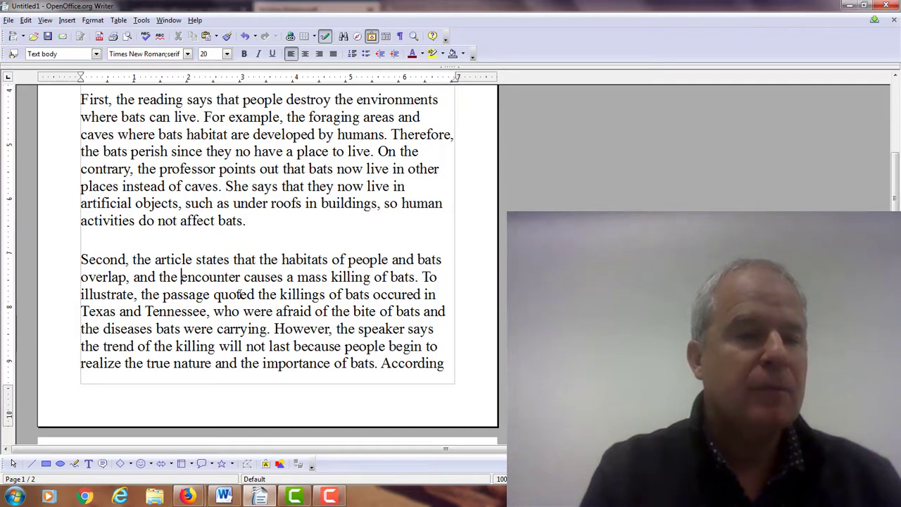
{"action": "key", "text": "BackSpace"}
{"action": "key", "text": "BackSpace"}
{"action": "type", "text": "is m"}
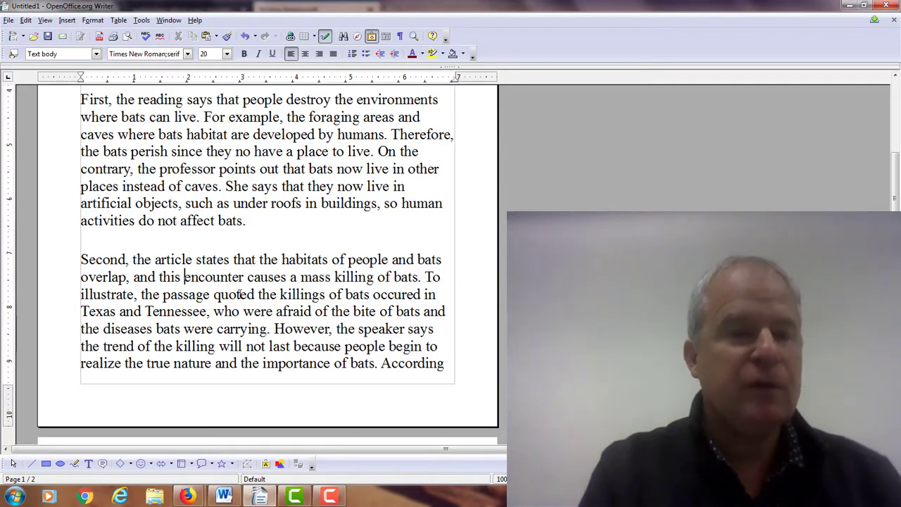
{"action": "type", "text": "utual"}
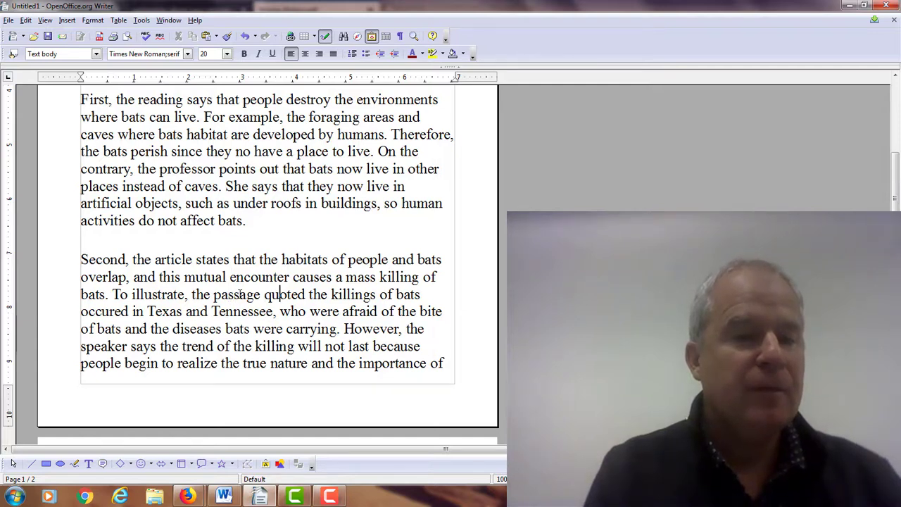
{"action": "key", "text": "Right"}
{"action": "key", "text": "Right"}
{"action": "key", "text": "Right"}
{"action": "key", "text": "Right"}
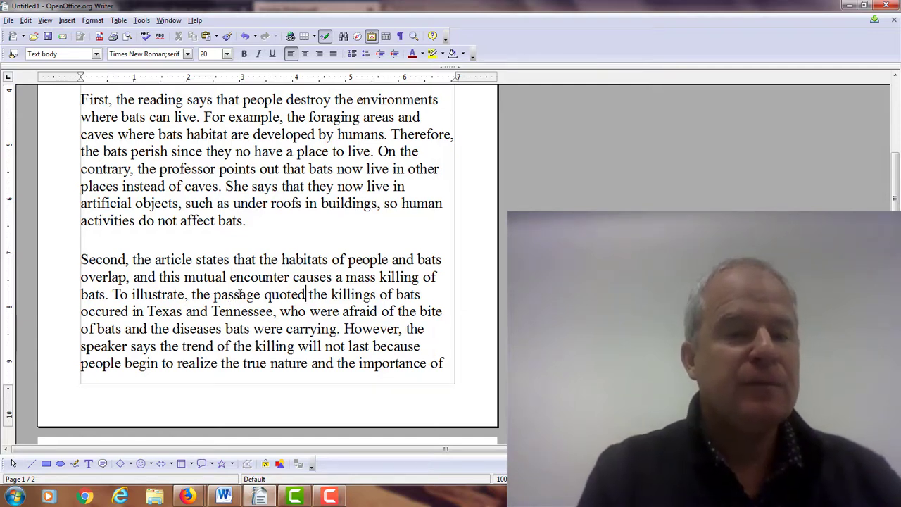
{"action": "key", "text": "BackSpace"}
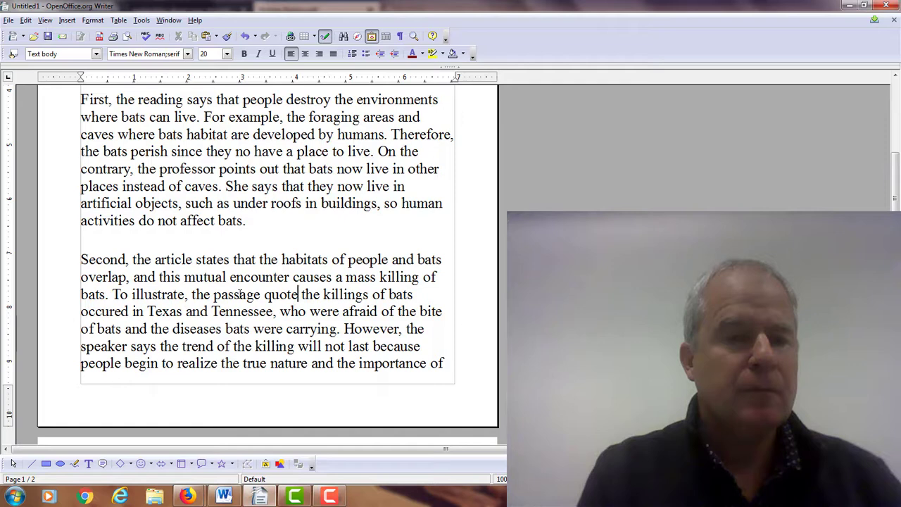
{"action": "key", "text": "BackSpace"}
{"action": "key", "text": "BackSpace"}
{"action": "key", "text": "BackSpace"}
{"action": "key", "text": "BackSpace"}
{"action": "key", "text": "BackSpace"}
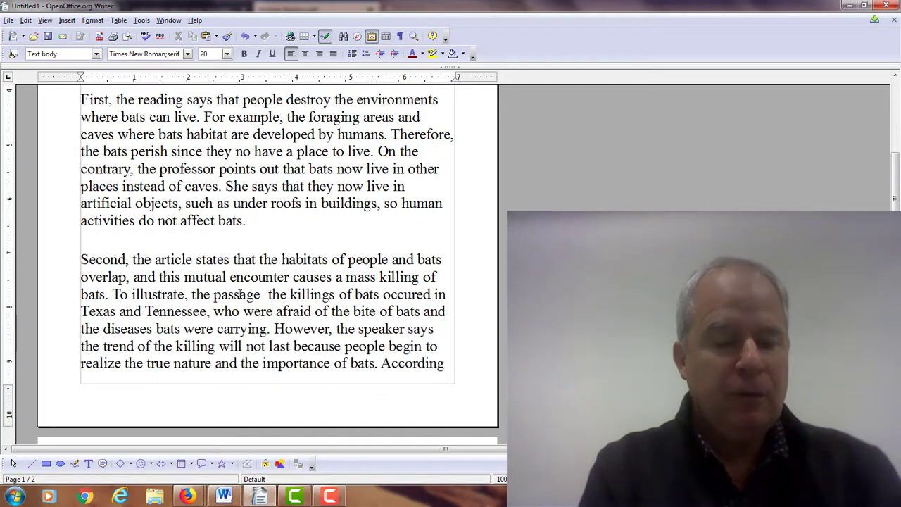
{"action": "type", "text": "quotes"}
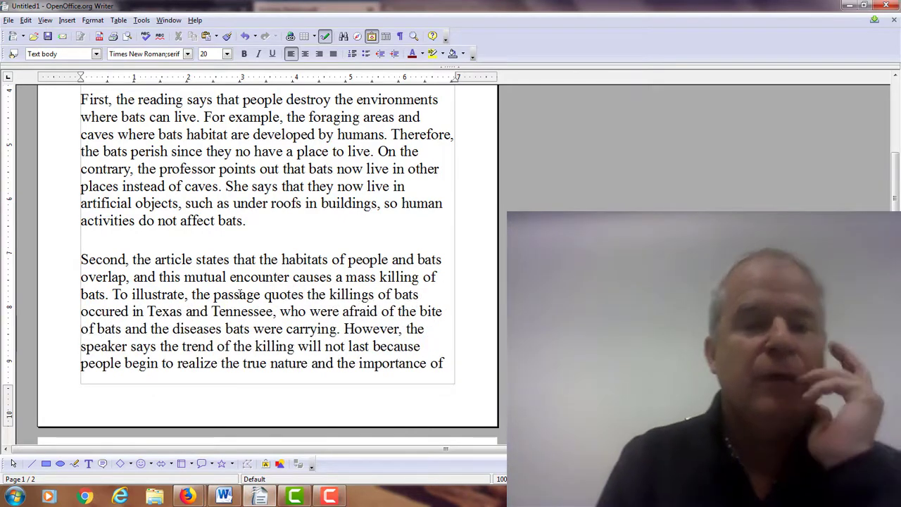
{"action": "key", "text": "Right"}
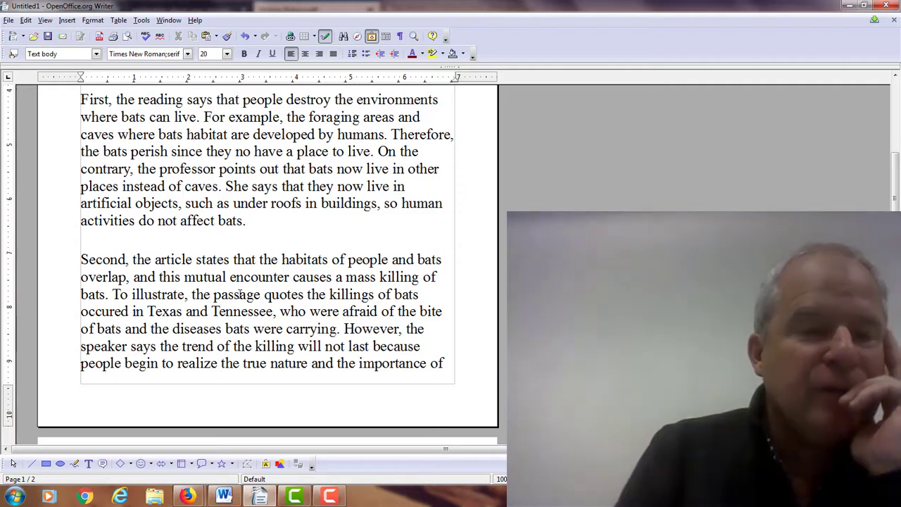
- Change 'occured' to 'occuring' before 'in Texas'
{"action": "key", "text": "Down"}
{"action": "key", "text": "Home"}
{"action": "key", "text": "Right"}
{"action": "key", "text": "Right"}
{"action": "key", "text": "Right"}
{"action": "key", "text": "Right"}
{"action": "key", "text": "Right"}
{"action": "key", "text": "Right"}
{"action": "key", "text": "Right"}
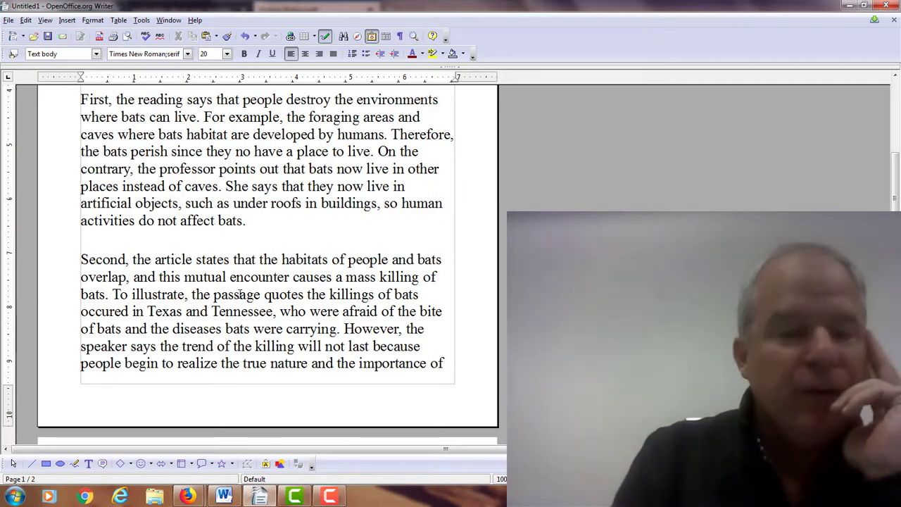
{"action": "key", "text": "BackSpace"}
{"action": "key", "text": "BackSpace"}
{"action": "type", "text": "ing"}
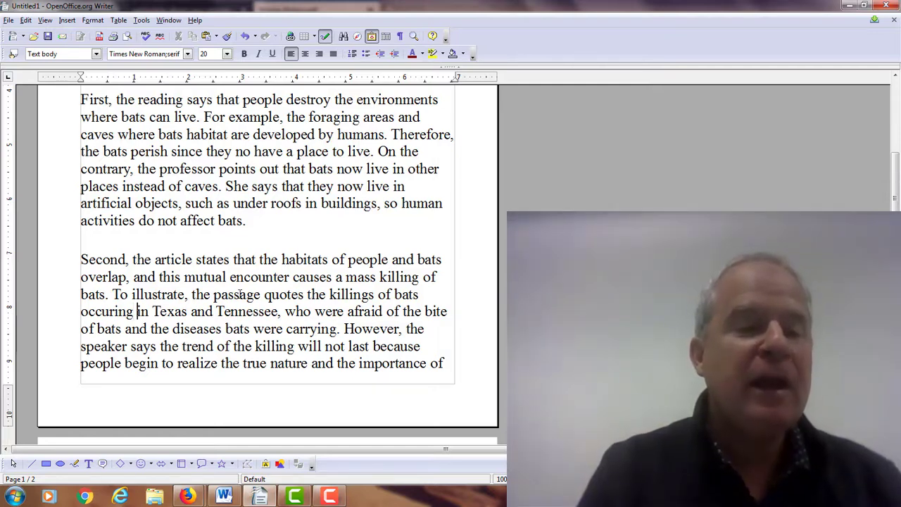
- Insert 'by residents' after 'Texas and Tennessee', right before 'who were afraid'
{"action": "key", "text": "Right"}
{"action": "key", "text": "Right"}
{"action": "key", "text": "Right"}
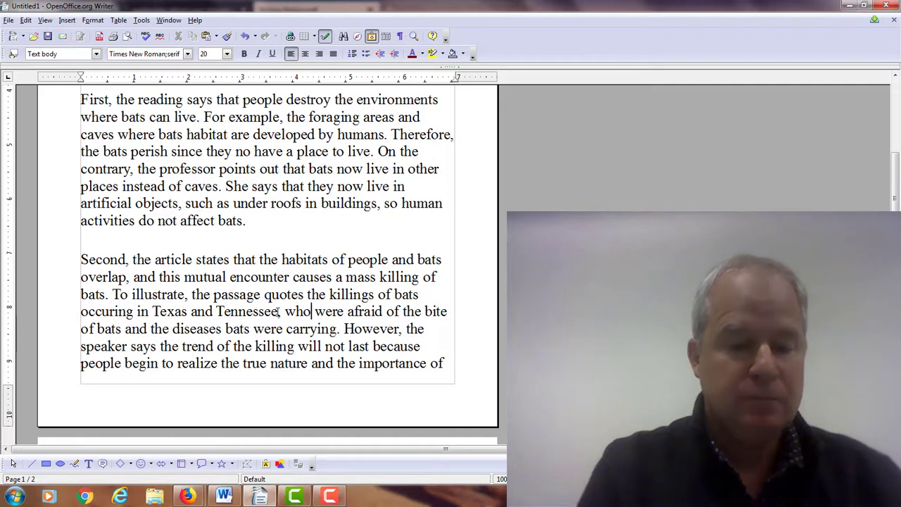
{"action": "type", "text": "by rs"}
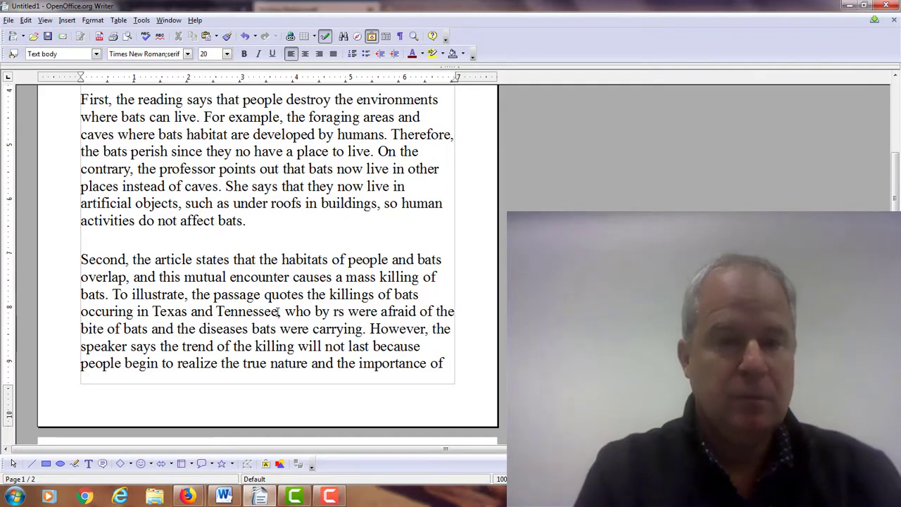
{"action": "key", "text": "BackSpace"}
{"action": "type", "text": "esi"}
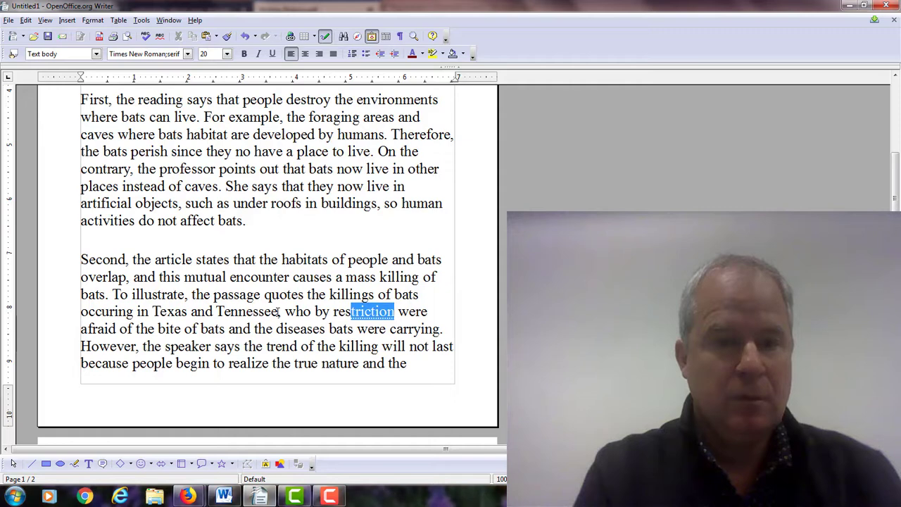
{"action": "type", "text": "dents"}
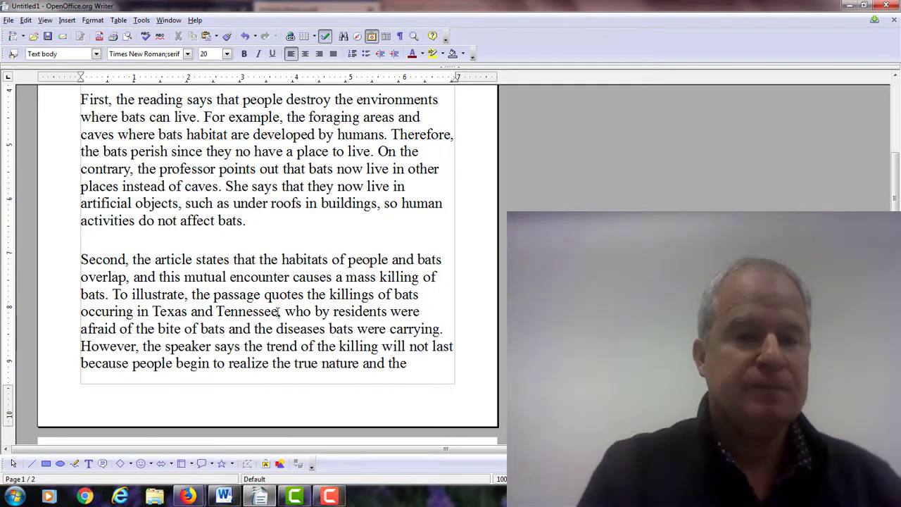
{"action": "key", "text": "BackSpace"}
{"action": "key", "text": "BackSpace"}
{"action": "key", "text": "BackSpace"}
{"action": "key", "text": "BackSpace"}
{"action": "key", "text": "BackSpace"}
{"action": "key", "text": "BackSpace"}
{"action": "key", "text": "BackSpace"}
{"action": "key", "text": "BackSpace"}
{"action": "key", "text": "BackSpace"}
{"action": "key", "text": "BackSpace"}
{"action": "key", "text": "BackSpace"}
{"action": "key", "text": "BackSpace"}
{"action": "key", "text": "BackSpace"}
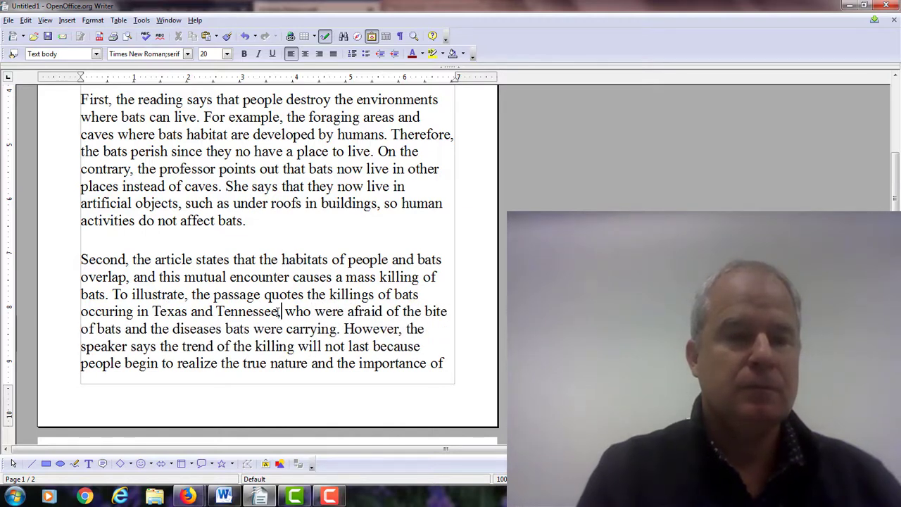
{"action": "type", "text": "by resid "}
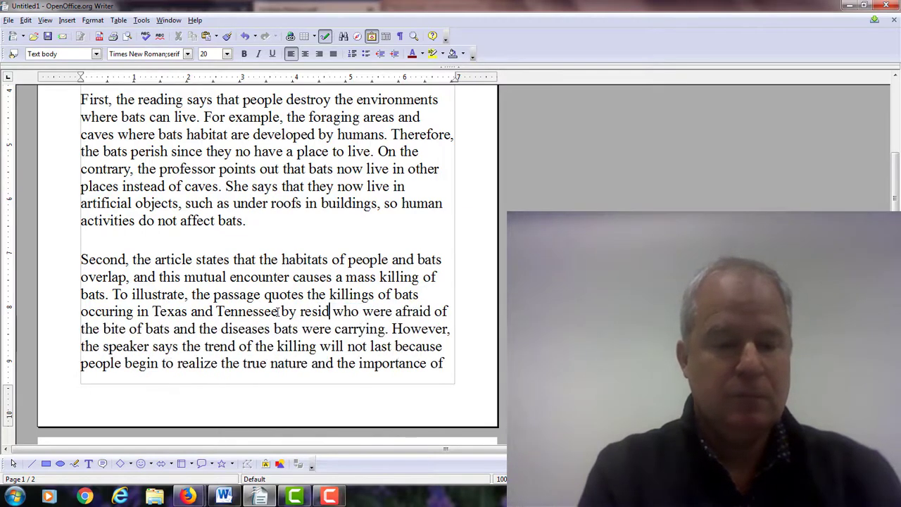
{"action": "type", "text": "ents"}
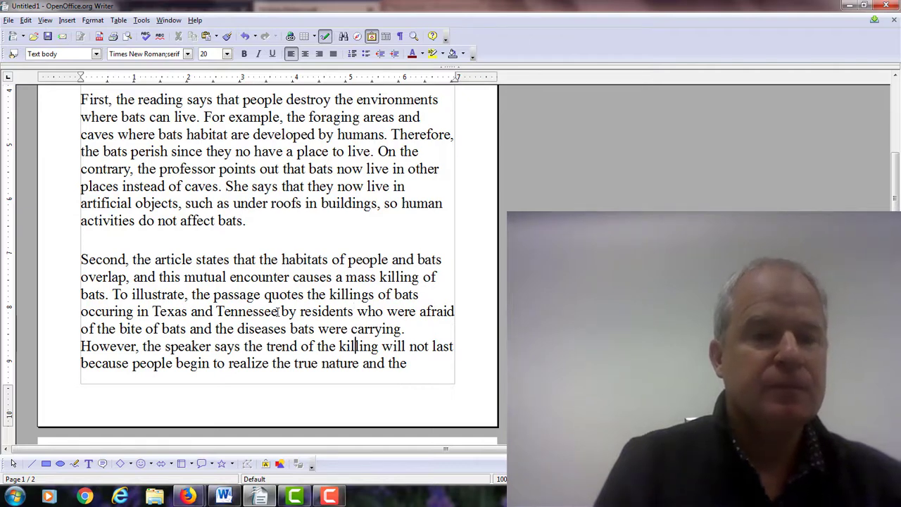
{"action": "key", "text": "Right"}
{"action": "key", "text": "Right"}
{"action": "key", "text": "Right"}
{"action": "key", "text": "Right"}
{"action": "key", "text": "Right"}
{"action": "key", "text": "Right"}
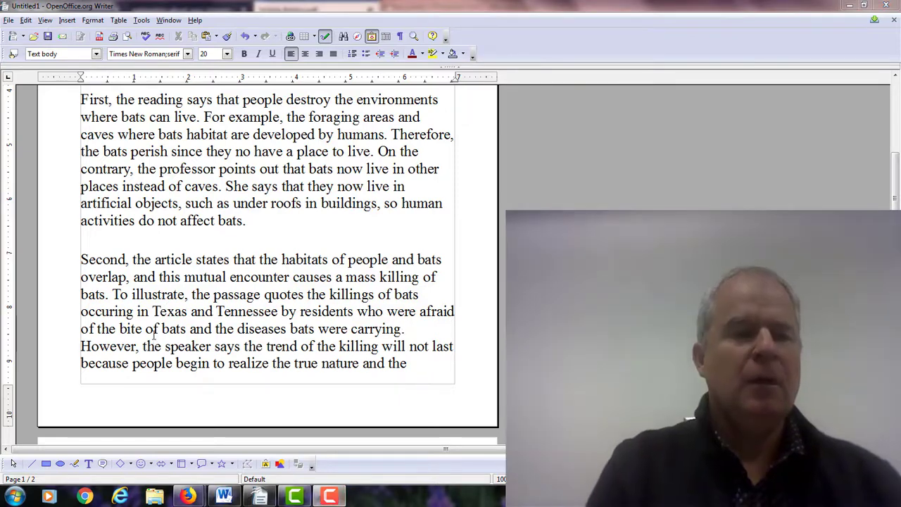
- Replace 'the killing' with 'exterminating these flying mammals' in the However sentence
{"action": "left_click", "coordinate": [80, 346]}
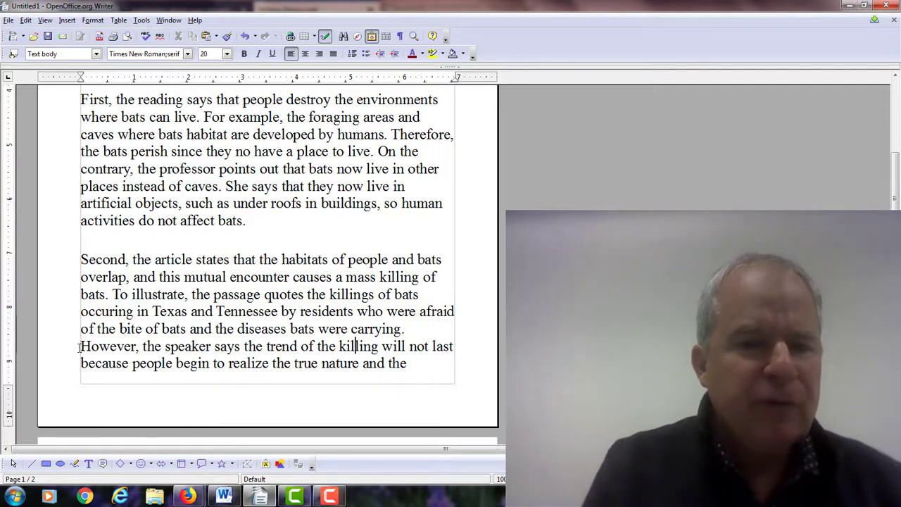
{"action": "key", "text": "BackSpace"}
{"action": "key", "text": "BackSpace"}
{"action": "key", "text": "BackSpace"}
{"action": "key", "text": "BackSpace"}
{"action": "key", "text": "BackSpace"}
{"action": "key", "text": "BackSpace"}
{"action": "key", "text": "BackSpace"}
{"action": "key", "text": "BackSpace"}
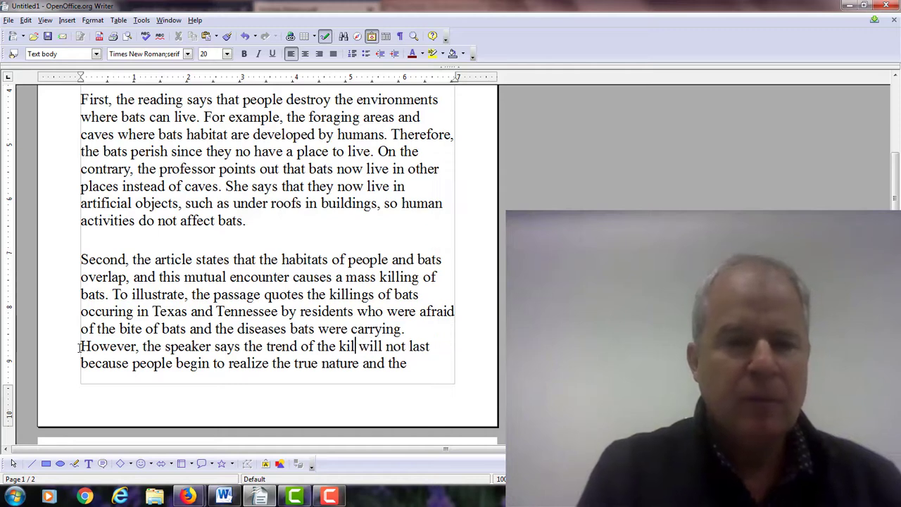
{"action": "key", "text": "BackSpace"}
{"action": "key", "text": "BackSpace"}
{"action": "key", "text": "BackSpace"}
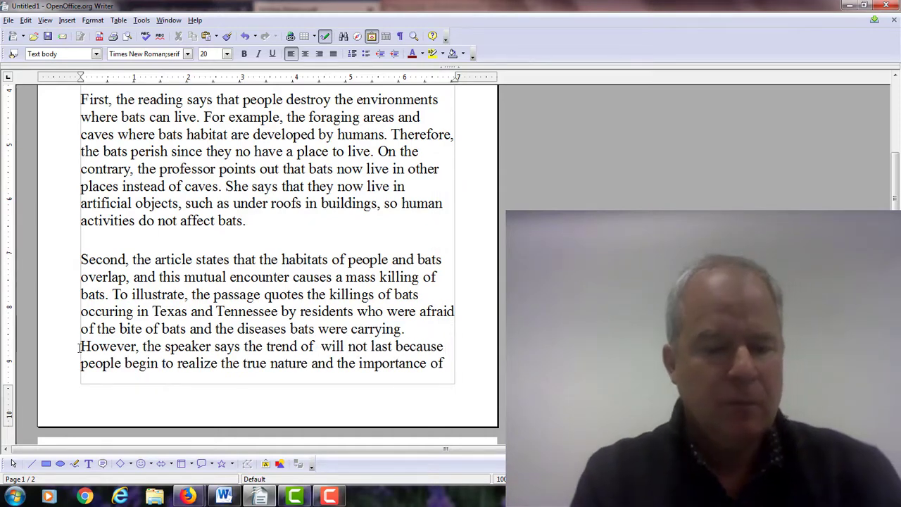
{"action": "type", "text": "extermi"}
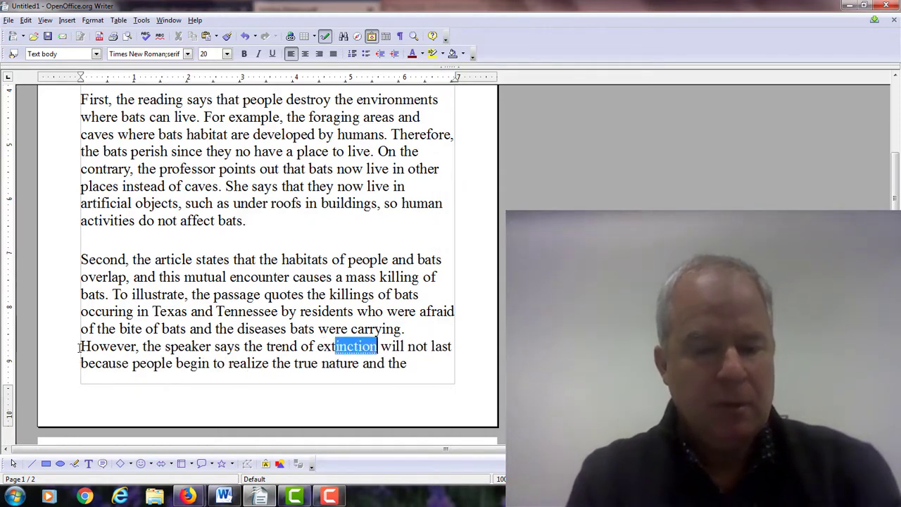
{"action": "type", "text": "nating "}
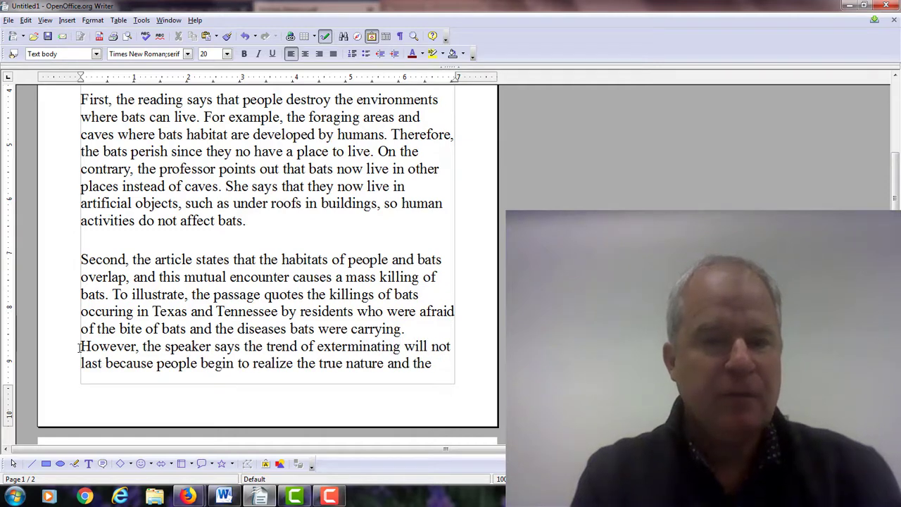
{"action": "type", "text": "the "}
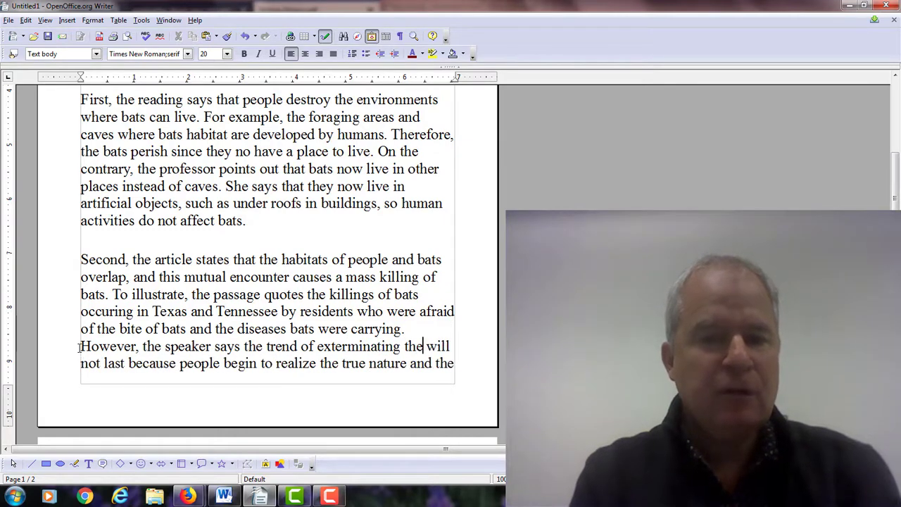
{"action": "type", "text": "se"}
{"action": "type", "text": "ing mamm"}
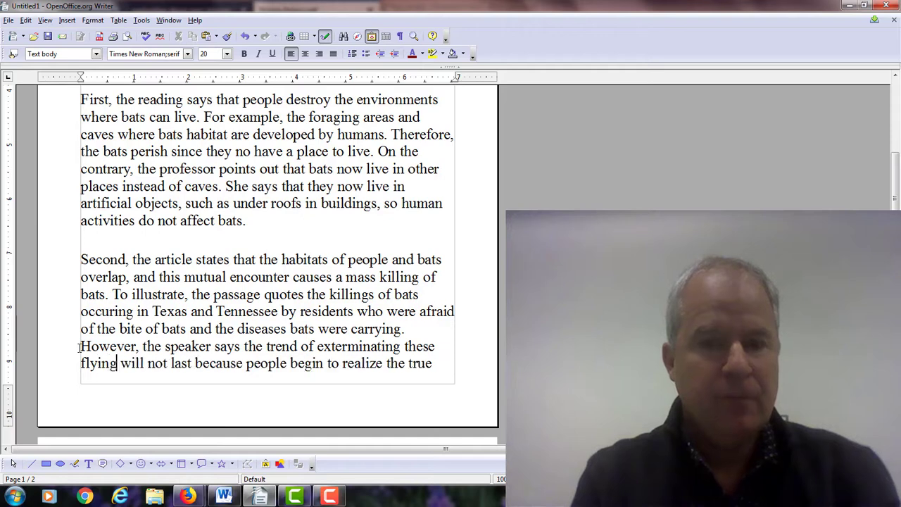
{"action": "type", "text": "als"}
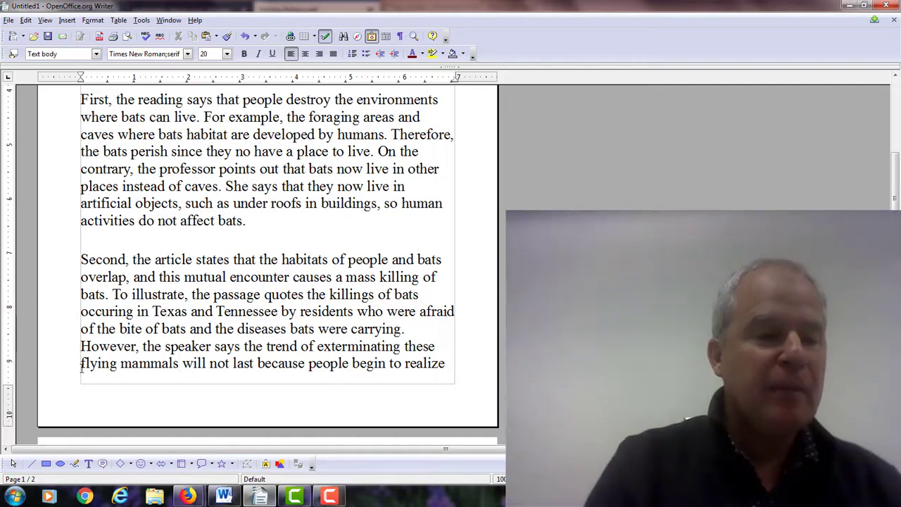
- Insert 'will' before 'begin' and delete 'the' before 'importance'
{"action": "left_click_drag", "start_coordinate": [81, 369], "coordinate": [180, 369]}
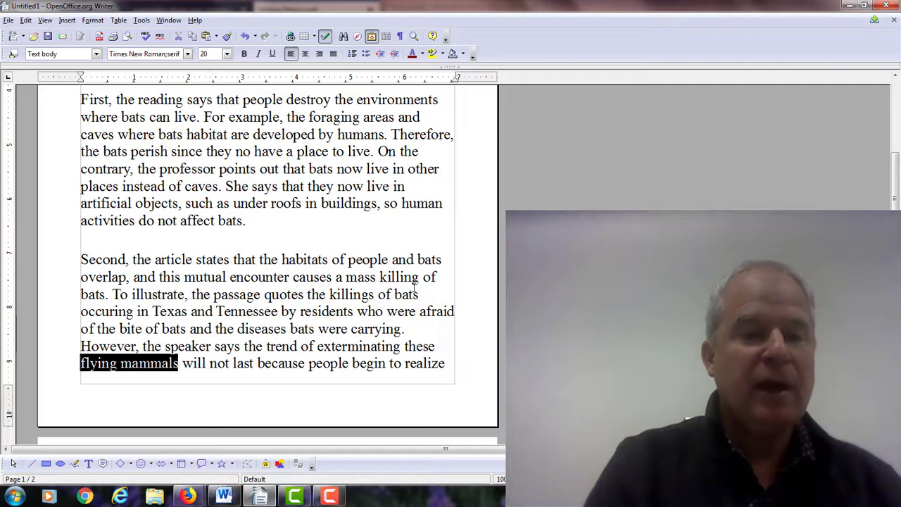
{"action": "left_click_drag", "start_coordinate": [394, 294], "coordinate": [418, 294]}
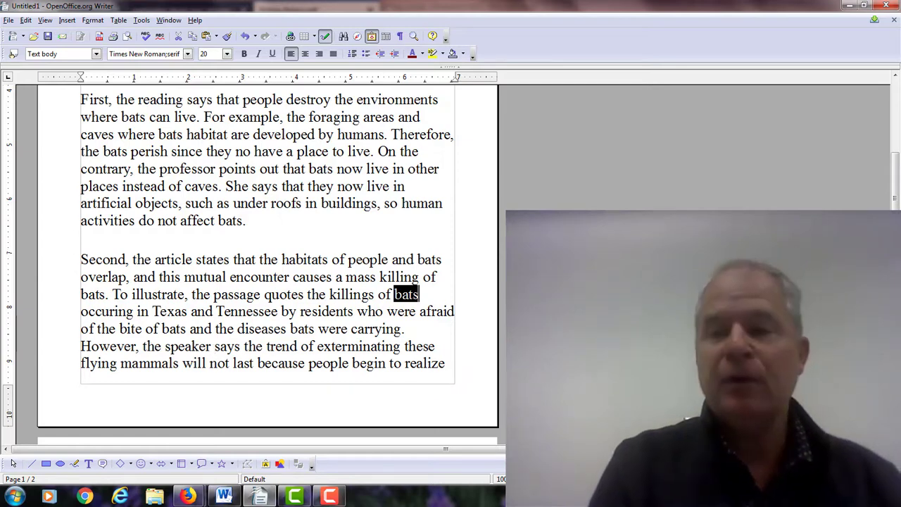
{"action": "scroll", "coordinate": [894, 182], "scroll_direction": "down", "scroll_amount": 1}
{"action": "scroll", "coordinate": [894, 183], "scroll_direction": "down", "scroll_amount": 3}
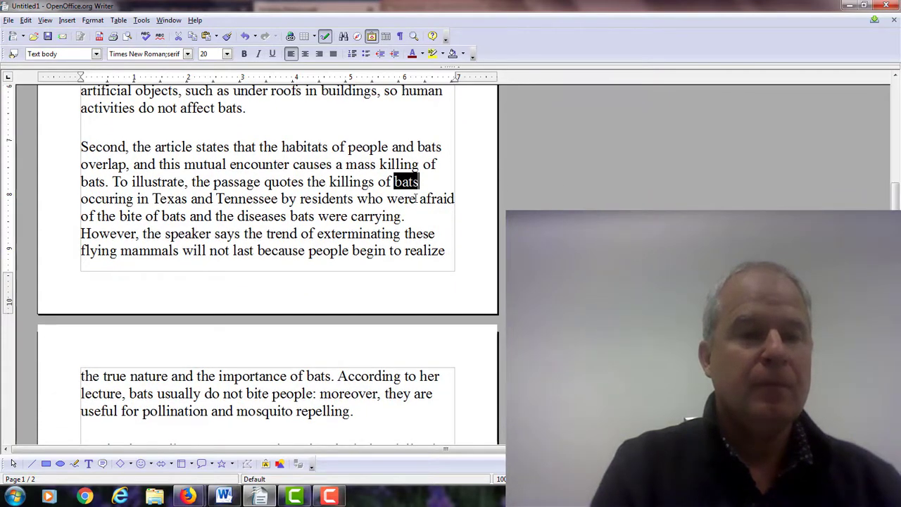
{"action": "left_click", "coordinate": [352, 250]}
{"action": "type", "text": "will"}
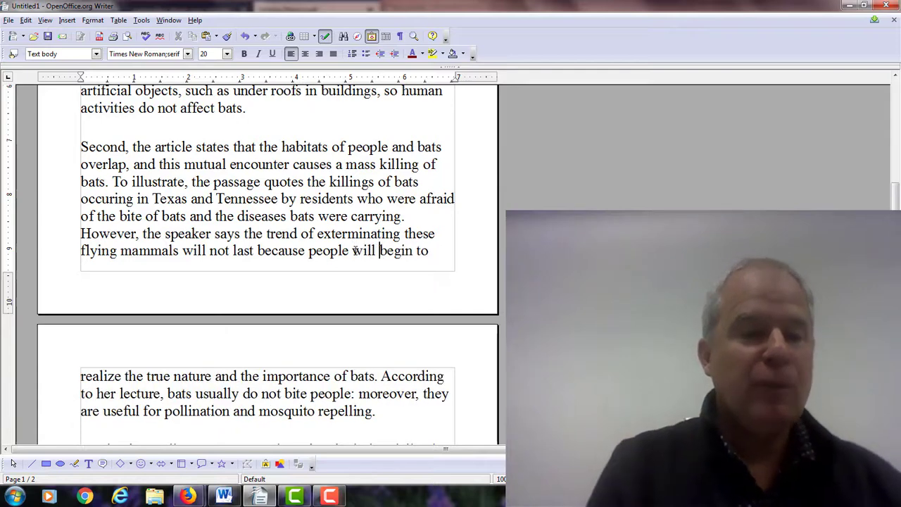
{"action": "key", "text": "Right"}
{"action": "key", "text": "Right"}
{"action": "key", "text": "Right"}
{"action": "key", "text": "Right"}
{"action": "key", "text": "Right"}
{"action": "key", "text": "Right"}
{"action": "key", "text": "Right"}
{"action": "key", "text": "Right"}
{"action": "key", "text": "Right"}
{"action": "key", "text": "Right"}
{"action": "key", "text": "Right"}
{"action": "key", "text": "Right"}
{"action": "key", "text": "Right"}
{"action": "key", "text": "Right"}
{"action": "key", "text": "Right"}
{"action": "key", "text": "Right"}
{"action": "key", "text": "Right"}
{"action": "key", "text": "Right"}
{"action": "key", "text": "Right"}
{"action": "key", "text": "Right"}
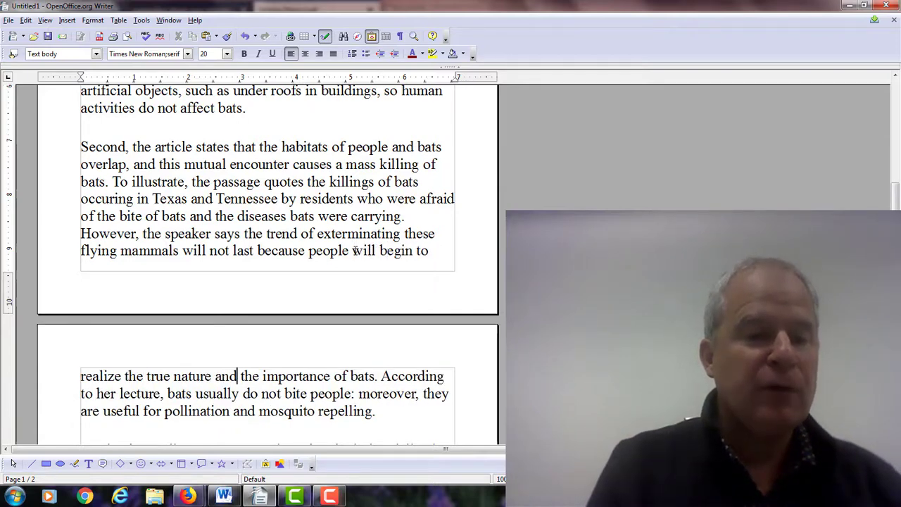
{"action": "key", "text": "BackSpace"}
{"action": "key", "text": "BackSpace"}
{"action": "key", "text": "BackSpace"}
{"action": "key", "text": "BackSpace"}
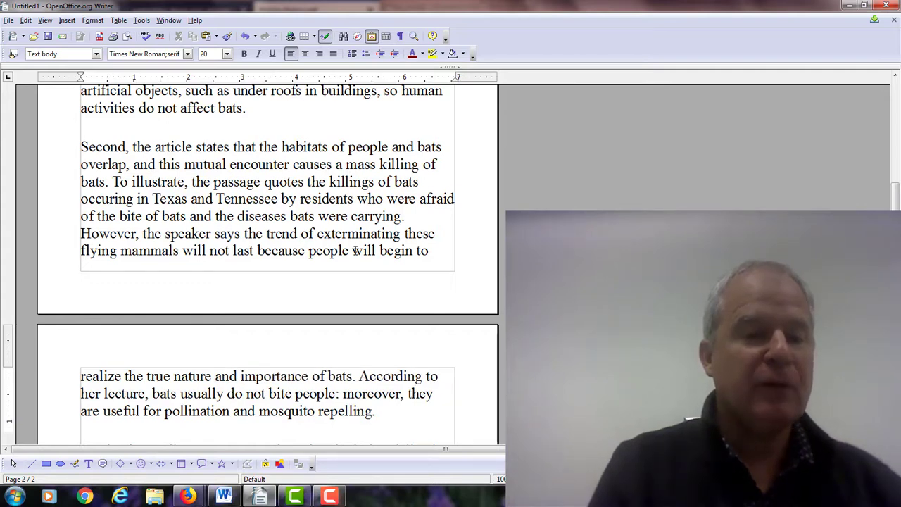
- Replace the colon after 'people' with a semicolon before 'moreover'
{"action": "key", "text": "Down"}
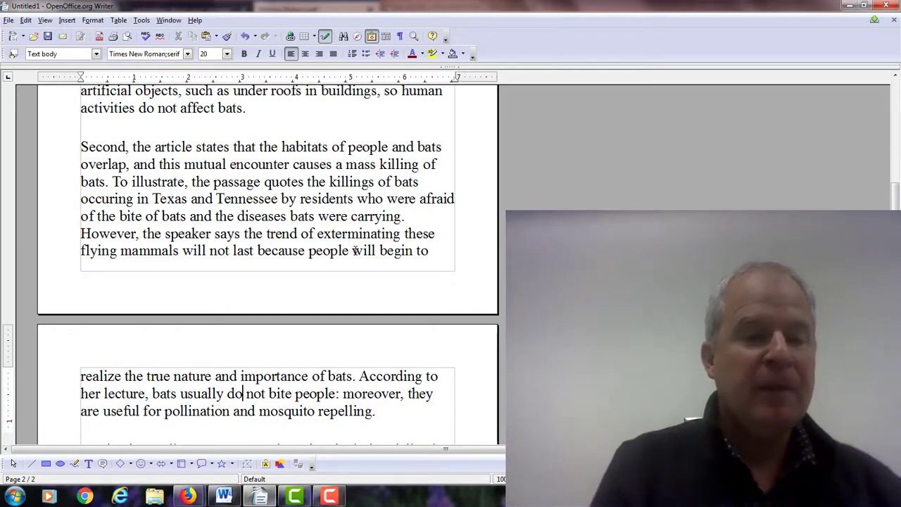
{"action": "key", "text": "Right"}
{"action": "key", "text": "Right"}
{"action": "key", "text": "Right"}
{"action": "key", "text": "Right"}
{"action": "key", "text": "Right"}
{"action": "key", "text": "Right"}
{"action": "key", "text": "Right"}
{"action": "key", "text": "Right"}
{"action": "key", "text": "Right"}
{"action": "key", "text": "Right"}
{"action": "key", "text": "Right"}
{"action": "key", "text": "Right"}
{"action": "key", "text": "Right"}
{"action": "key", "text": "Right"}
{"action": "key", "text": "Right"}
{"action": "key", "text": "Right"}
{"action": "key", "text": "Right"}
{"action": "key", "text": "Left"}
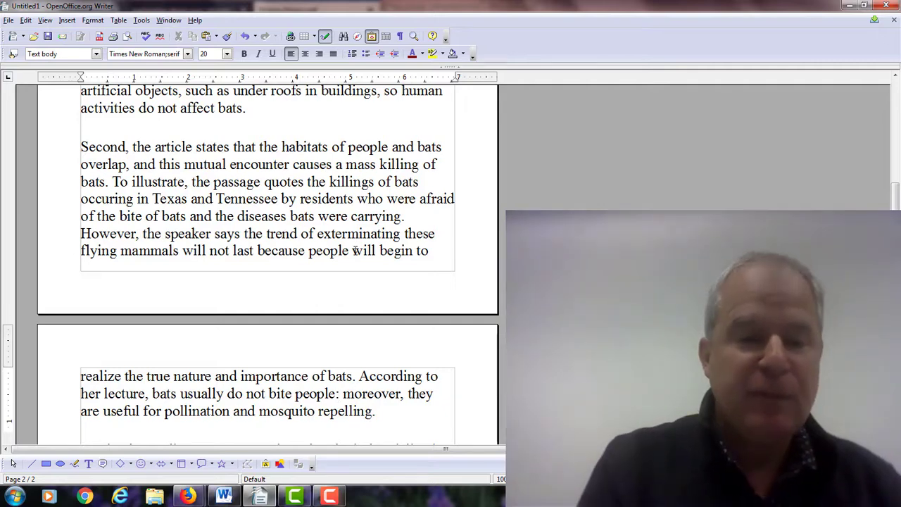
{"action": "key", "text": "Delete"}
{"action": "type", "text": ";"}
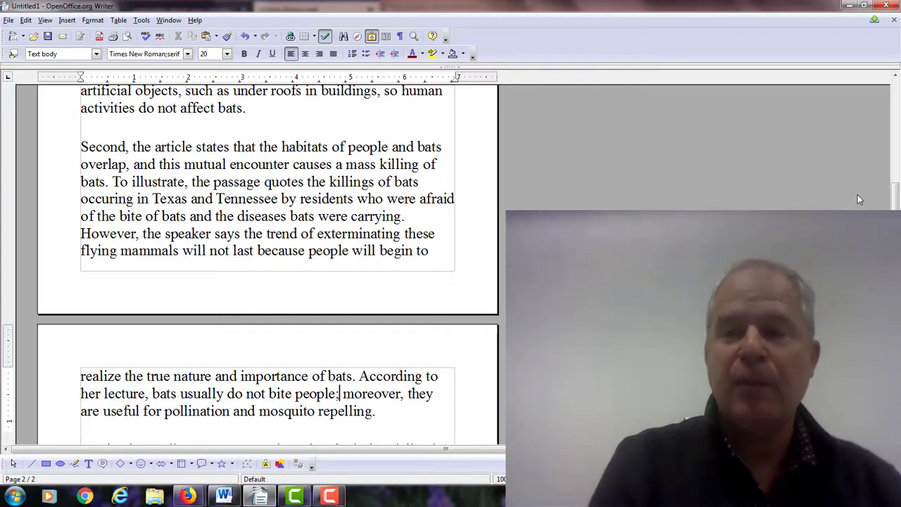
{"action": "left_click_drag", "start_coordinate": [894, 198], "coordinate": [894, 254]}
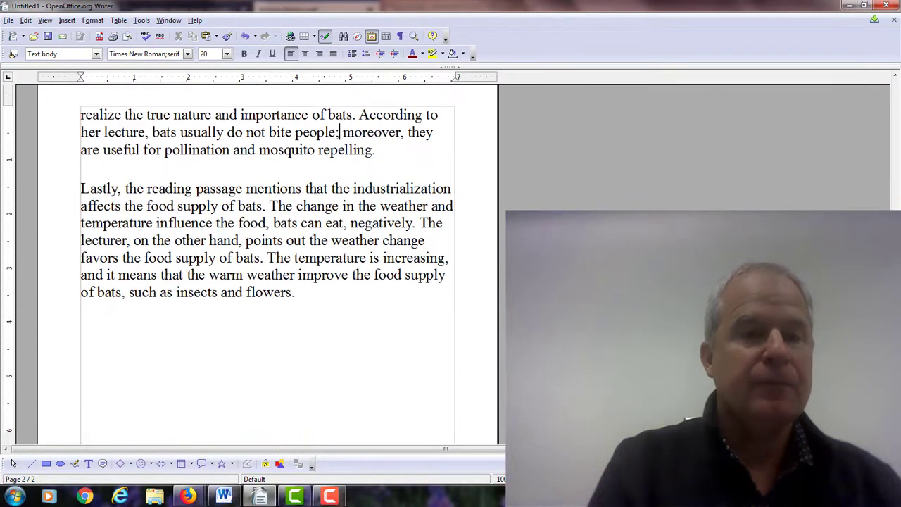
- Replace the comma in 'the food, bats can eat' with '(that)', keeping the blank line above Lastly
{"action": "left_click", "coordinate": [83, 188]}
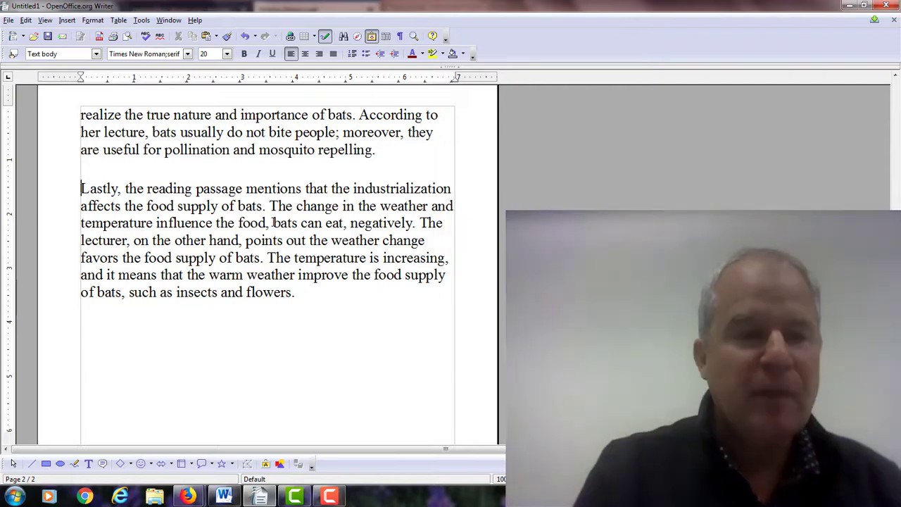
{"action": "key", "text": "BackSpace"}
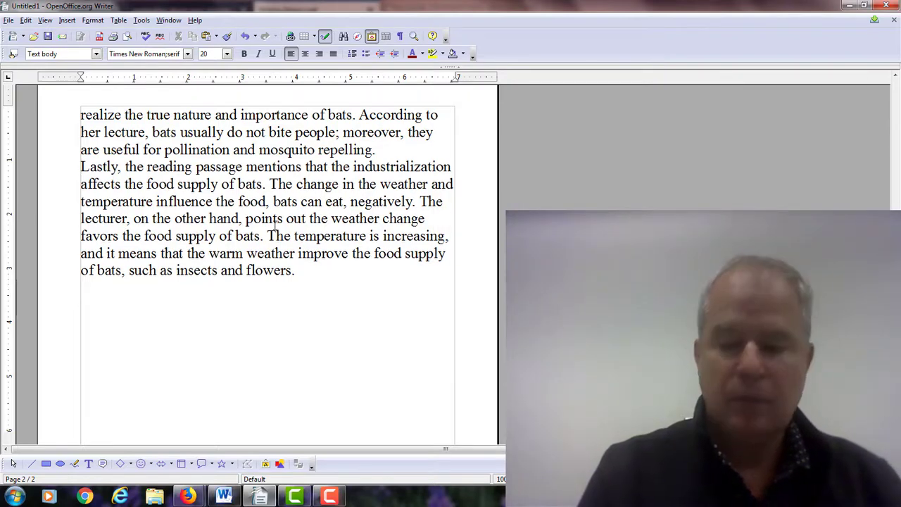
{"action": "key", "text": "Return"}
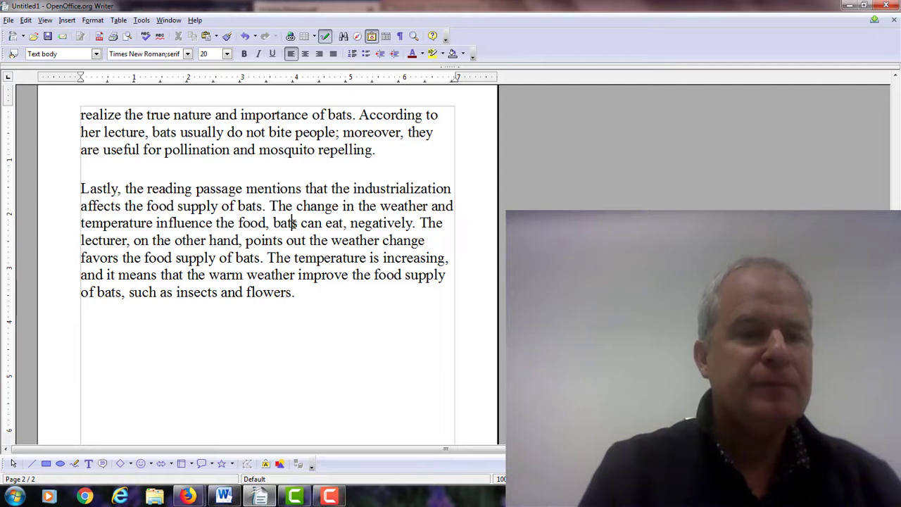
{"action": "left_click", "coordinate": [273, 222]}
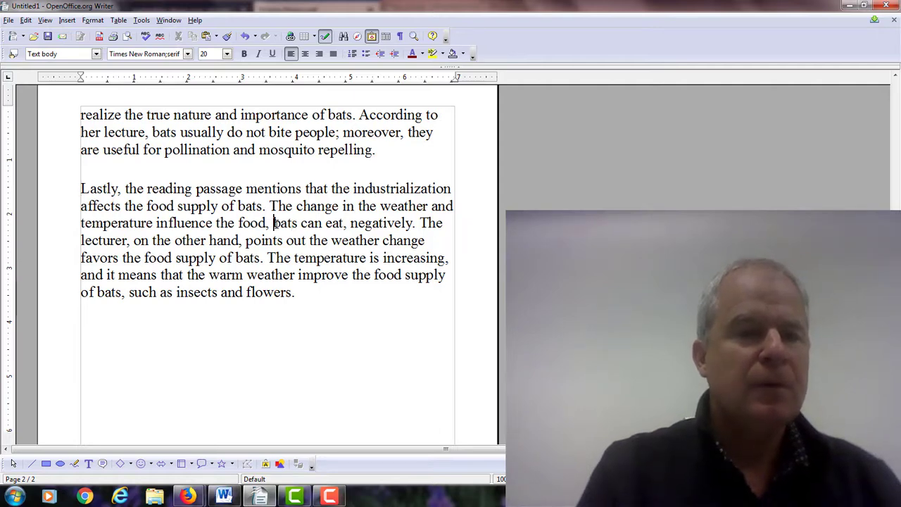
{"action": "key", "text": "BackSpace"}
{"action": "key", "text": "BackSpace"}
{"action": "type", "text": "that"}
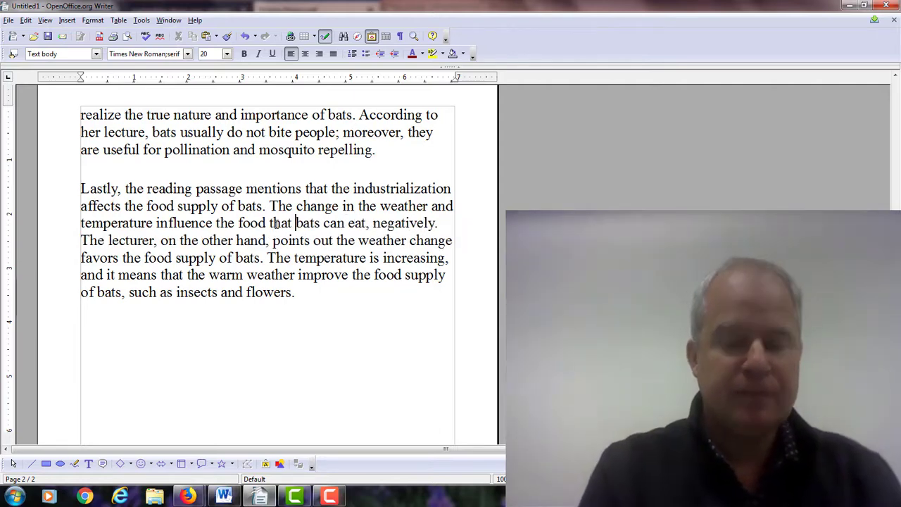
{"action": "key", "text": "Left"}
{"action": "key", "text": "Left"}
{"action": "key", "text": "Left"}
{"action": "key", "text": "Left"}
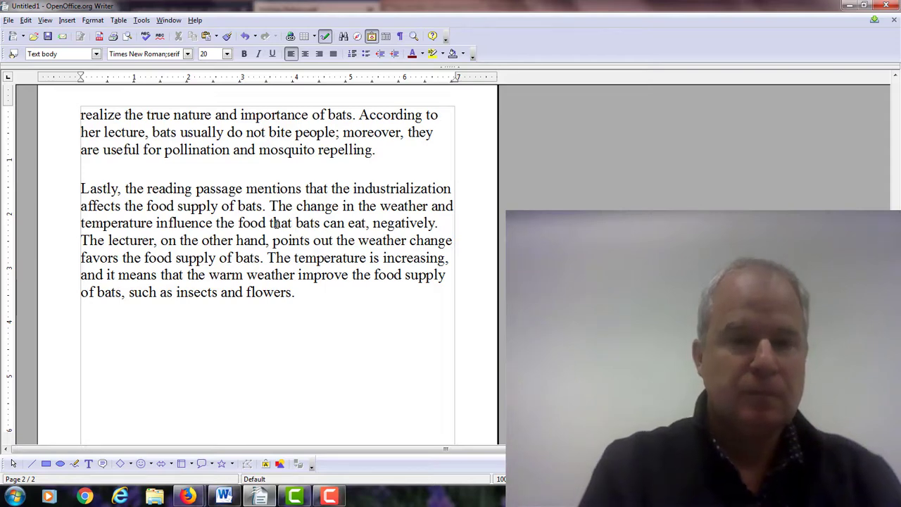
{"action": "type", "text": "("}
{"action": "key", "text": "Right"}
{"action": "key", "text": "Right"}
{"action": "key", "text": "Right"}
{"action": "key", "text": "Right"}
{"action": "type", "text": ")"}
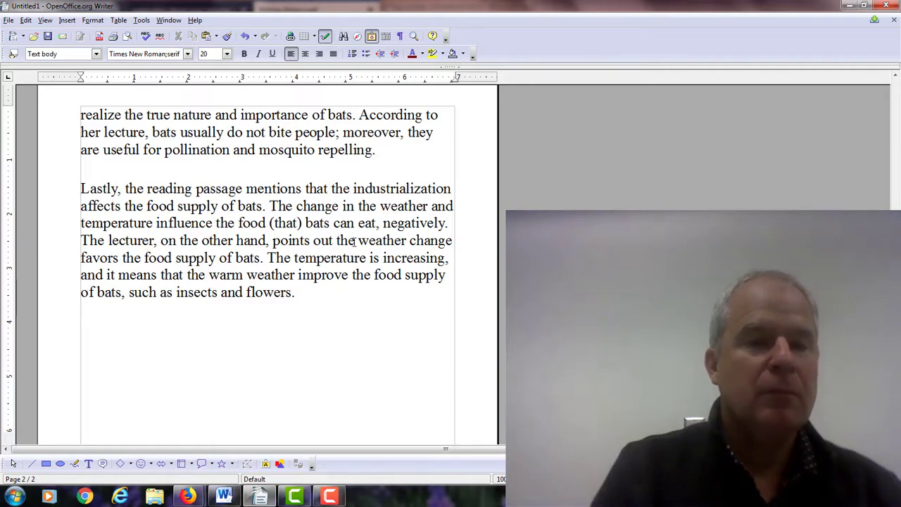
- Change 'the weather' to 'that weather', 'change' to 'changes', 'favors' to 'favor', 'improve' to 'improves'
{"action": "left_click", "coordinate": [359, 239]}
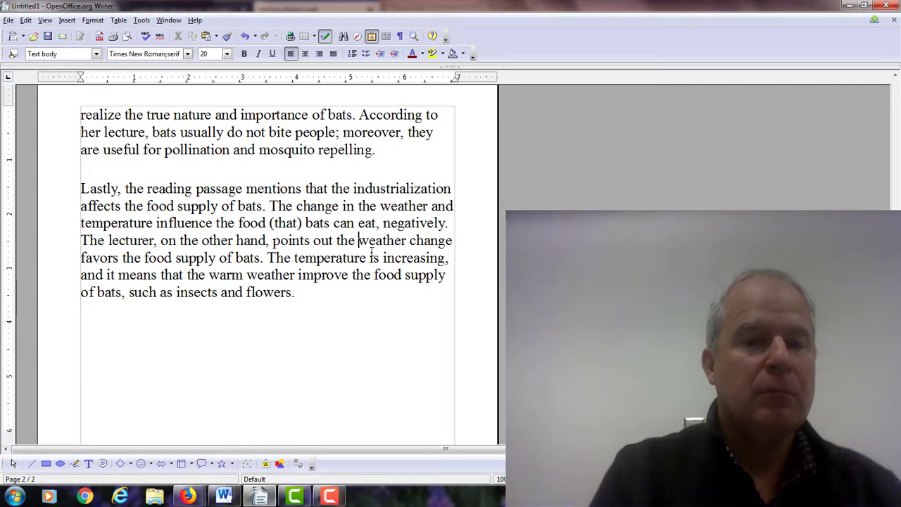
{"action": "key", "text": "BackSpace"}
{"action": "key", "text": "BackSpace"}
{"action": "key", "text": "BackSpace"}
{"action": "key", "text": "BackSpace"}
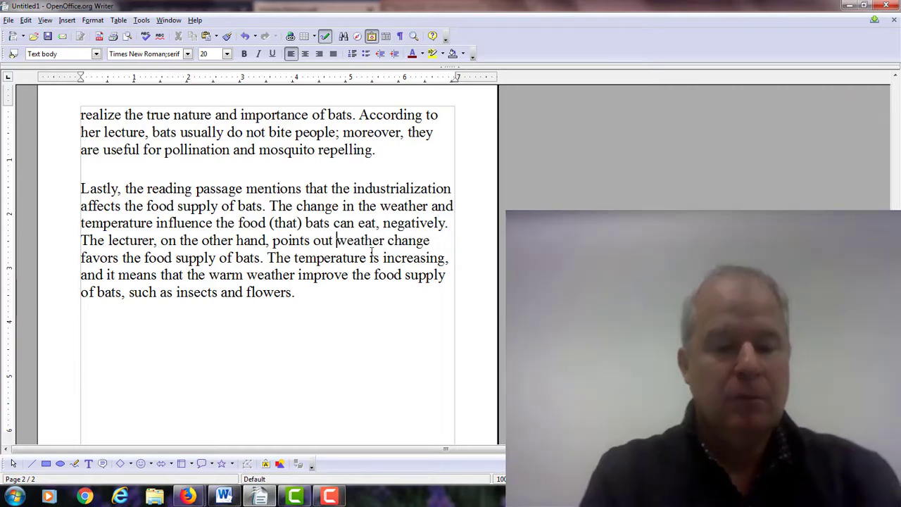
{"action": "type", "text": "that"}
{"action": "key", "text": "Right"}
{"action": "key", "text": "Right"}
{"action": "key", "text": "Right"}
{"action": "key", "text": "Right"}
{"action": "key", "text": "Right"}
{"action": "key", "text": "Right"}
{"action": "key", "text": "Right"}
{"action": "key", "text": "Right"}
{"action": "key", "text": "Right"}
{"action": "key", "text": "Right"}
{"action": "key", "text": "Right"}
{"action": "key", "text": "Right"}
{"action": "key", "text": "Right"}
{"action": "key", "text": "Right"}
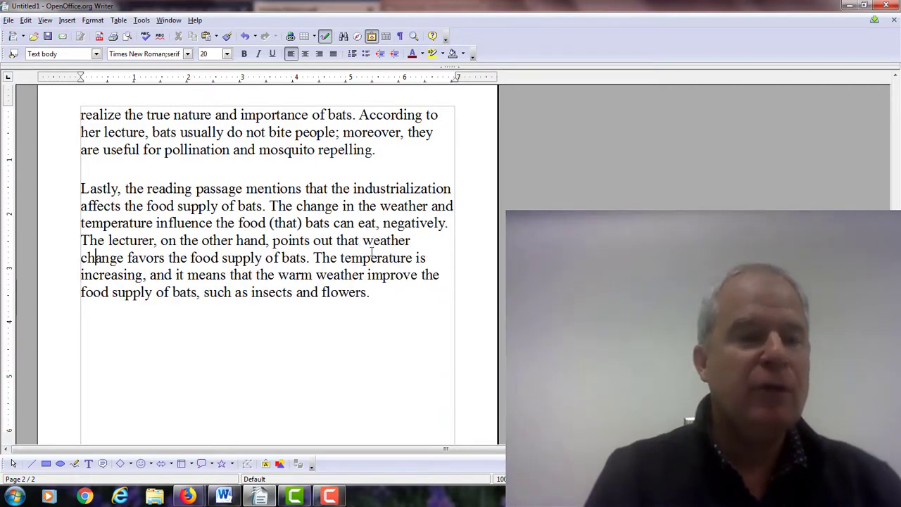
{"action": "type", "text": "s"}
{"action": "key", "text": "Right"}
{"action": "key", "text": "Right"}
{"action": "key", "text": "Right"}
{"action": "key", "text": "Right"}
{"action": "key", "text": "Right"}
{"action": "key", "text": "Right"}
{"action": "key", "text": "Right"}
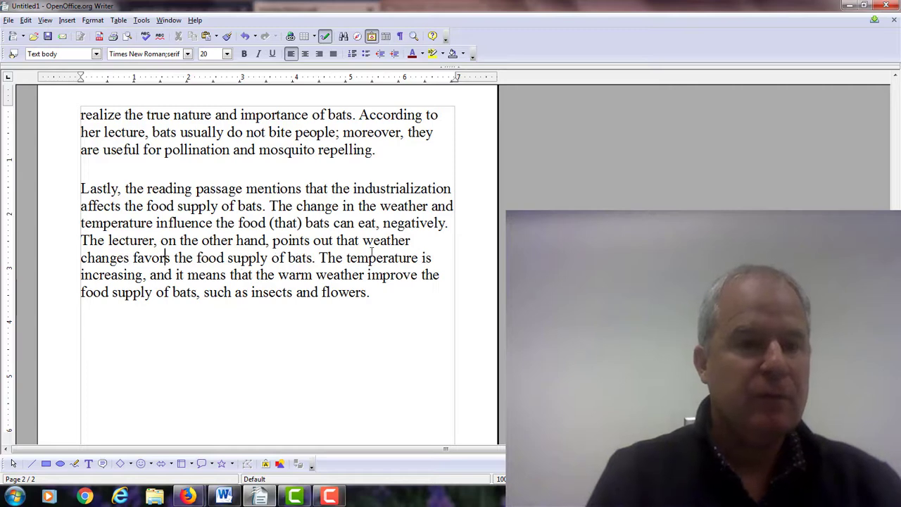
{"action": "key", "text": "BackSpace"}
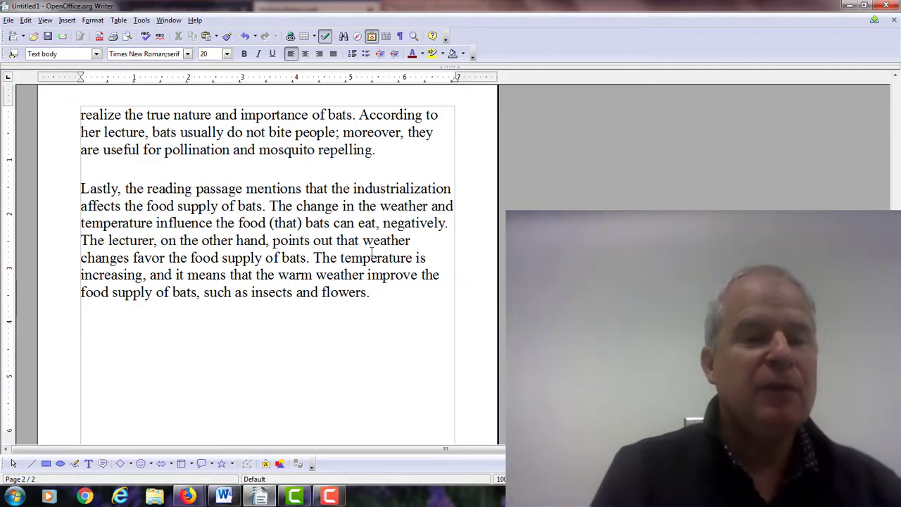
{"action": "key", "text": "Right"}
{"action": "key", "text": "Right"}
{"action": "key", "text": "Right"}
{"action": "key", "text": "Right"}
{"action": "key", "text": "Right"}
{"action": "key", "text": "Right"}
{"action": "key", "text": "Right"}
{"action": "key", "text": "Right"}
{"action": "key", "text": "Right"}
{"action": "key", "text": "Right"}
{"action": "key", "text": "Right"}
{"action": "key", "text": "Right"}
{"action": "key", "text": "Right"}
{"action": "key", "text": "Right"}
{"action": "key", "text": "Right"}
{"action": "key", "text": "Right"}
{"action": "key", "text": "Right"}
{"action": "key", "text": "Right"}
{"action": "key", "text": "Right"}
{"action": "key", "text": "Right"}
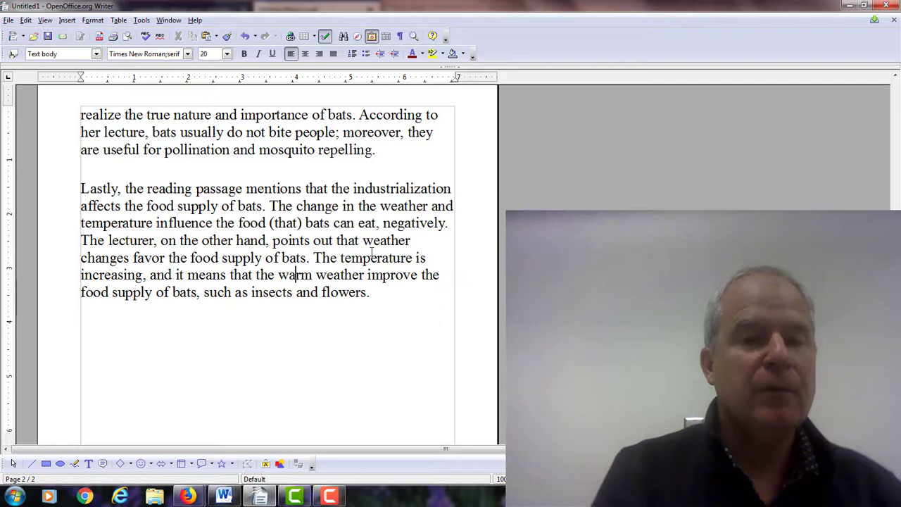
{"action": "type", "text": "s"}
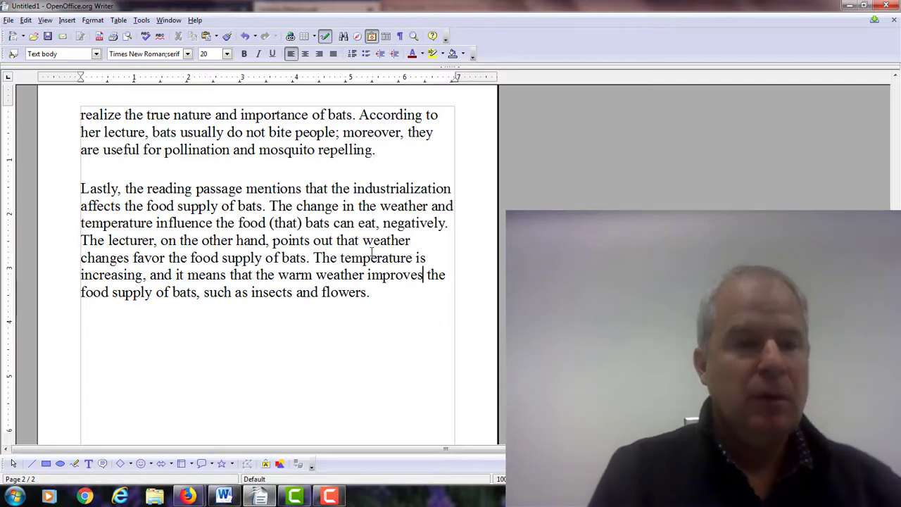
- Start a new paragraph after 'flowers' at the end of the Lastly paragraph
{"action": "key", "text": "Right"}
{"action": "key", "text": "Right"}
{"action": "key", "text": "Right"}
{"action": "key", "text": "Right"}
{"action": "key", "text": "Right"}
{"action": "key", "text": "Right"}
{"action": "key", "text": "Right"}
{"action": "key", "text": "Right"}
{"action": "key", "text": "Right"}
{"action": "key", "text": "Right"}
{"action": "key", "text": "Right"}
{"action": "key", "text": "Right"}
{"action": "key", "text": "Right"}
{"action": "key", "text": "Right"}
{"action": "key", "text": "Right"}
{"action": "key", "text": "Right"}
{"action": "key", "text": "Right"}
{"action": "key", "text": "Right"}
{"action": "key", "text": "Right"}
{"action": "key", "text": "Right"}
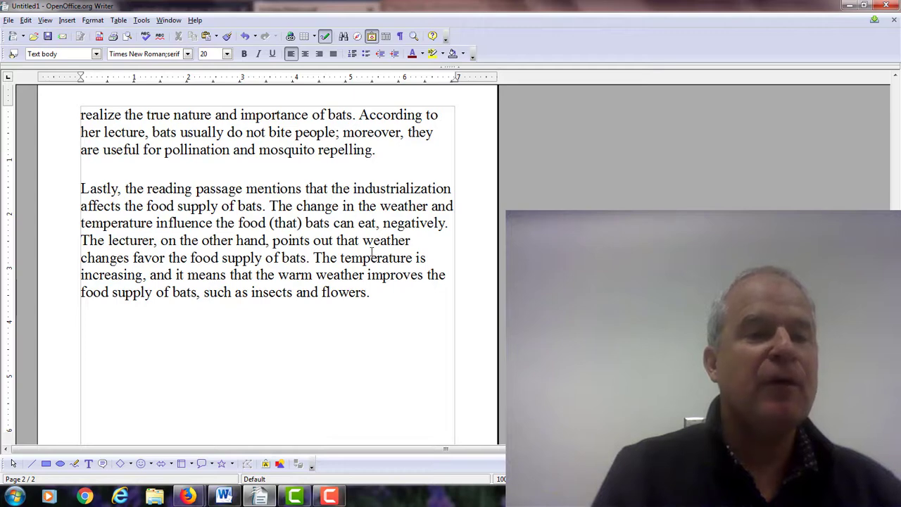
{"action": "key", "text": "Right"}
{"action": "key", "text": "Right"}
{"action": "key", "text": "Right"}
{"action": "key", "text": "Right"}
{"action": "key", "text": "Right"}
{"action": "key", "text": "Right"}
{"action": "key", "text": "Right"}
{"action": "key", "text": "Right"}
{"action": "key", "text": "Right"}
{"action": "key", "text": "Right"}
{"action": "key", "text": "Right"}
{"action": "key", "text": "Right"}
{"action": "key", "text": "Right"}
{"action": "key", "text": "Right"}
{"action": "key", "text": "Right"}
{"action": "key", "text": "Right"}
{"action": "key", "text": "Right"}
{"action": "key", "text": "Right"}
{"action": "key", "text": "Right"}
{"action": "key", "text": "Right"}
{"action": "key", "text": "Up"}
{"action": "key", "text": "Up"}
{"action": "key", "text": "Up"}
{"action": "key", "text": "Up"}
{"action": "key", "text": "Up"}
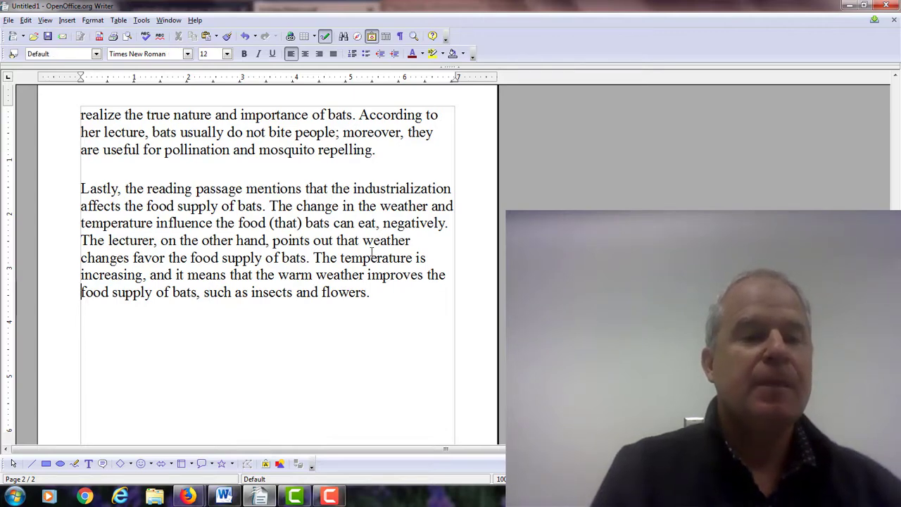
{"action": "key", "text": "BackSpace"}
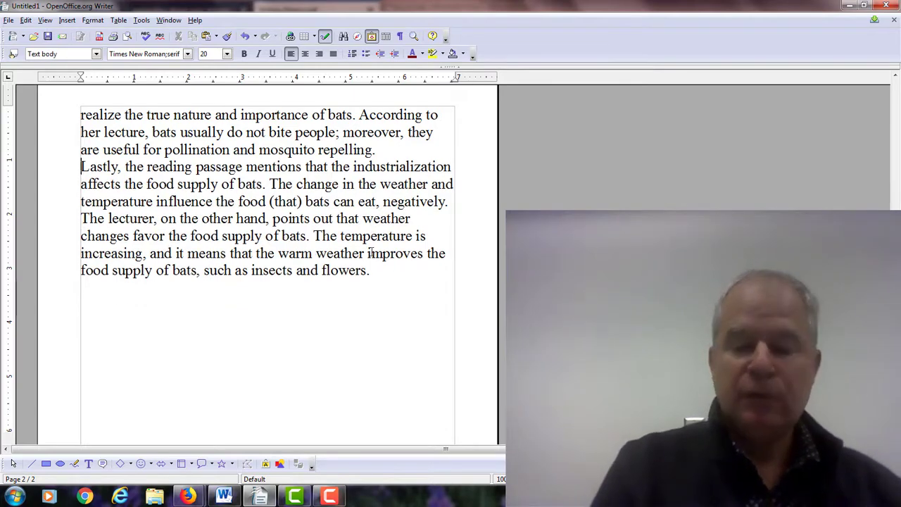
{"action": "key", "text": "Return"}
{"action": "left_click", "coordinate": [434, 299]}
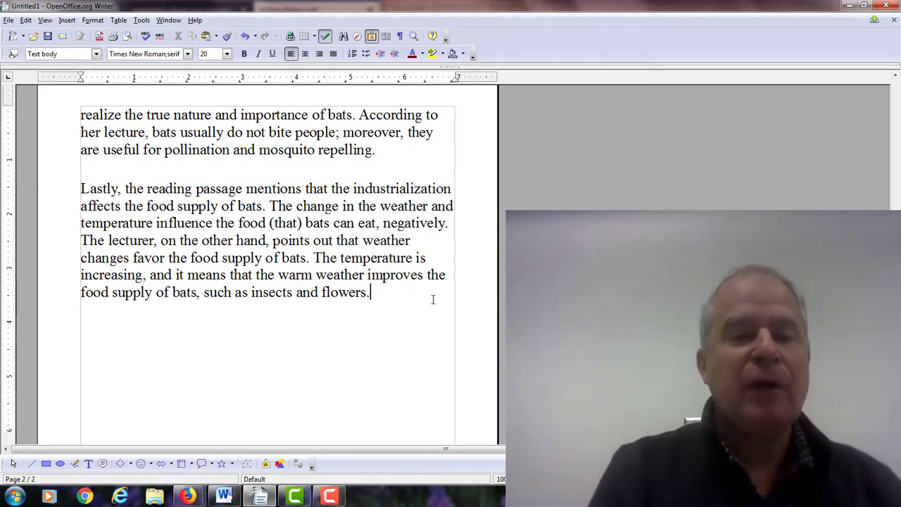
{"action": "key", "text": "Return"}
{"action": "key", "text": "Return"}
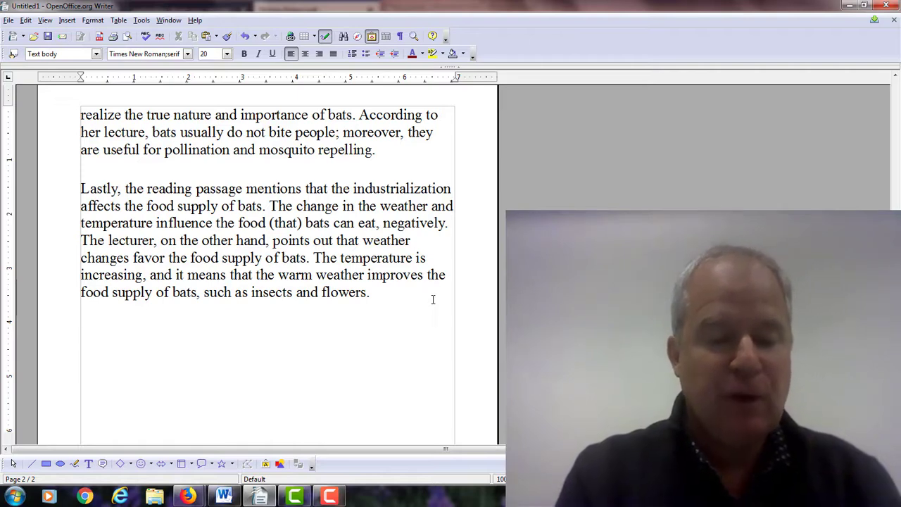
- Type the conclusion 'To sum up, the speaker in the lecture clearly opposes the points…', fixing the 'clerly' and 'readsing' typos
{"action": "type", "text": "To sum "}
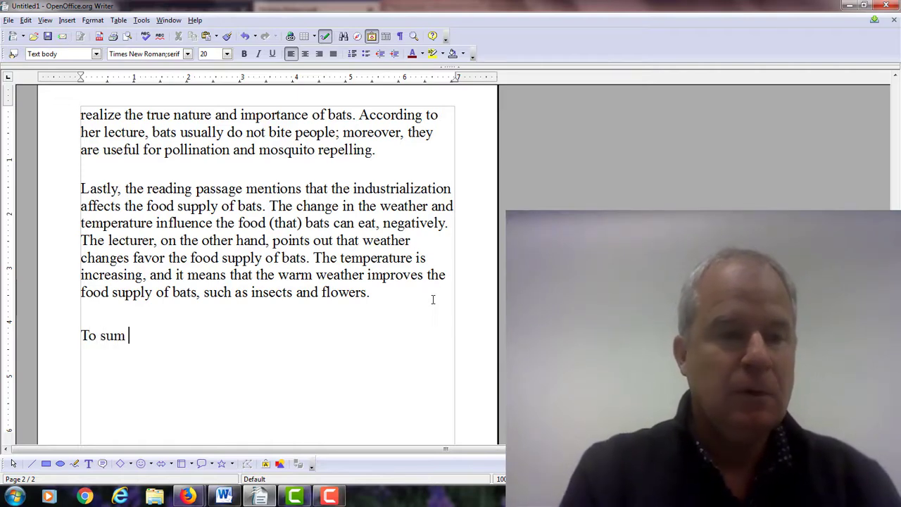
{"action": "type", "text": "up, the "}
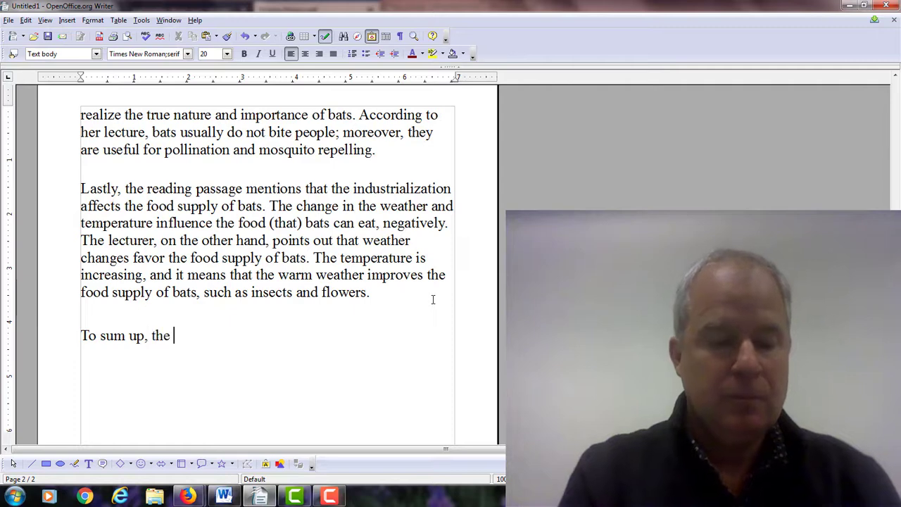
{"action": "type", "text": "sp"}
{"action": "type", "text": "r "}
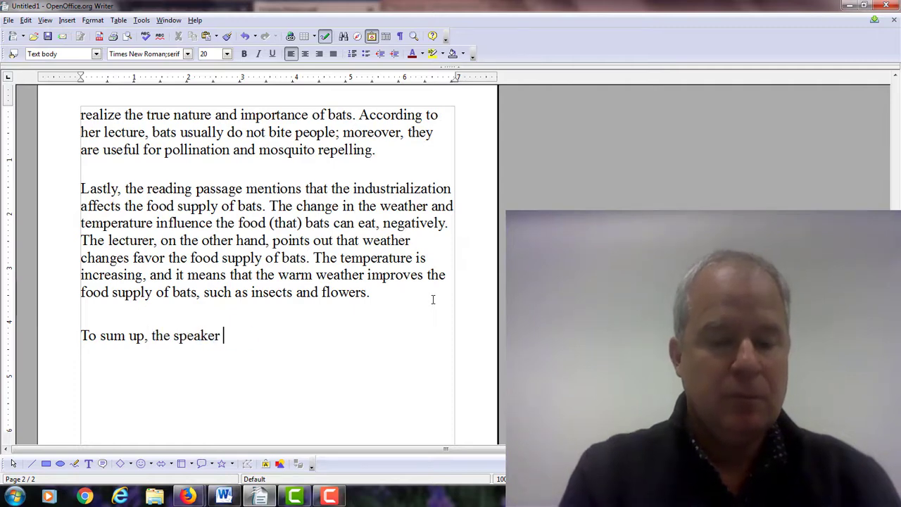
{"action": "type", "text": "in the lecture clerly"}
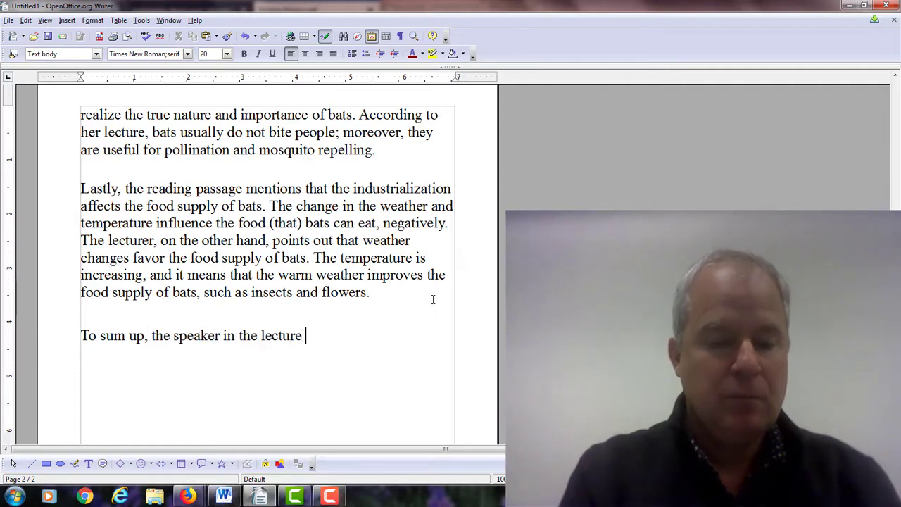
{"action": "key", "text": "BackSpace"}
{"action": "key", "text": "BackSpace"}
{"action": "key", "text": "BackSpace"}
{"action": "type", "text": "arly o"}
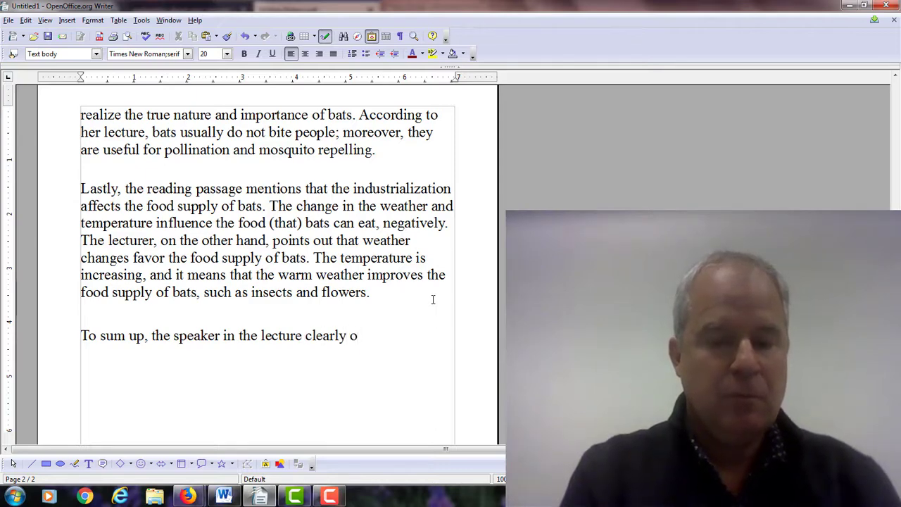
{"action": "type", "text": "pposes "}
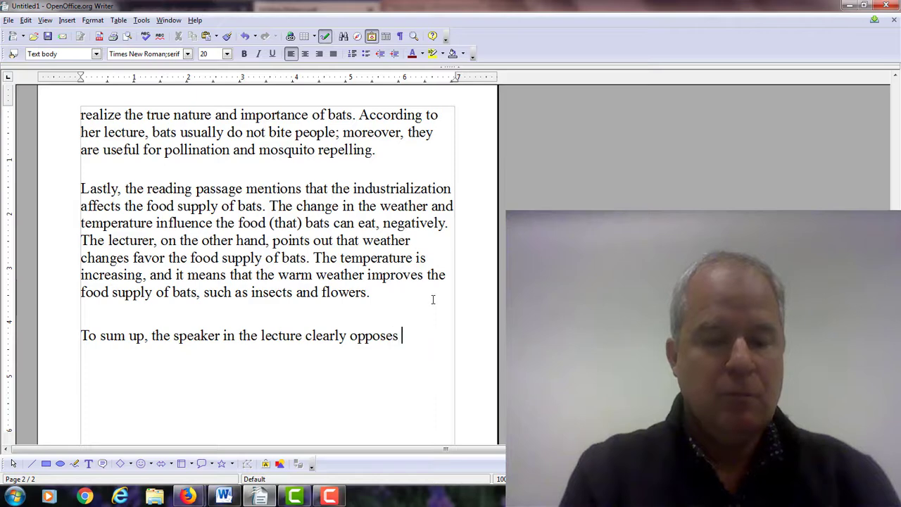
{"action": "type", "text": "the points"}
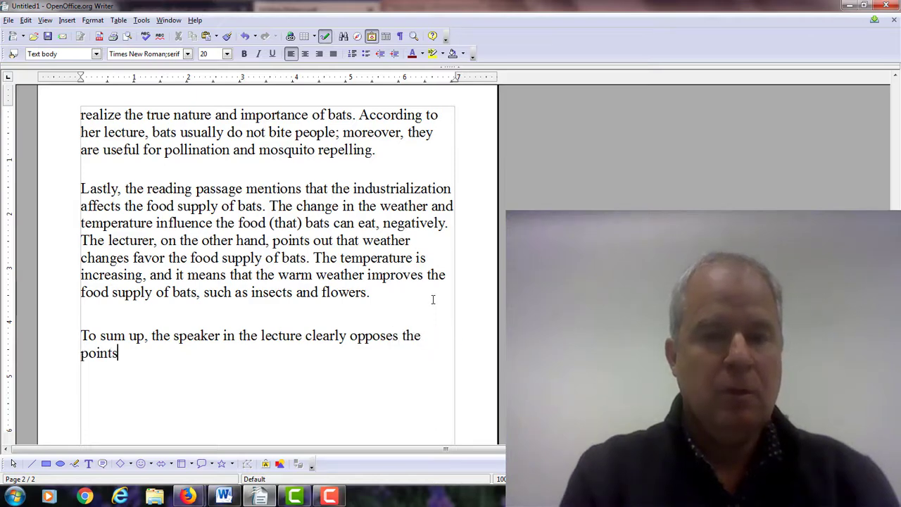
{"action": "type", "text": " that the "}
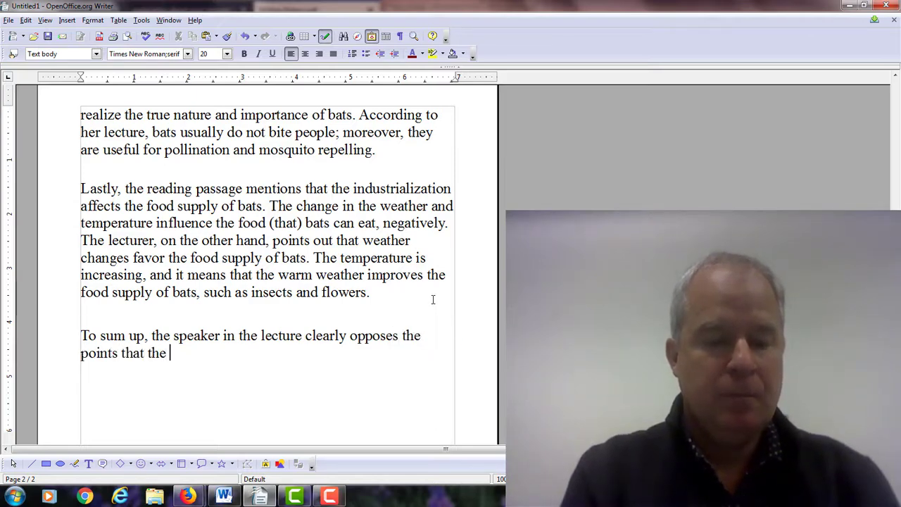
{"action": "type", "text": "author in th"}
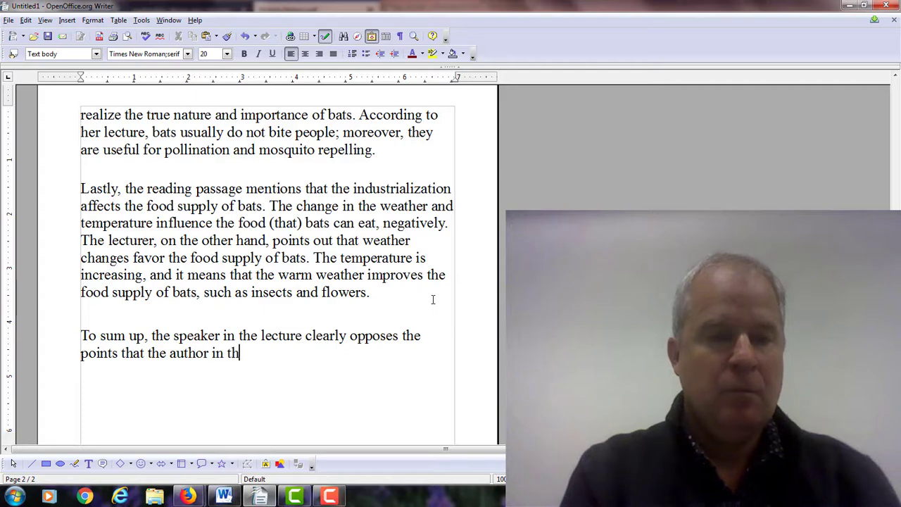
{"action": "type", "text": "e readsing pa"}
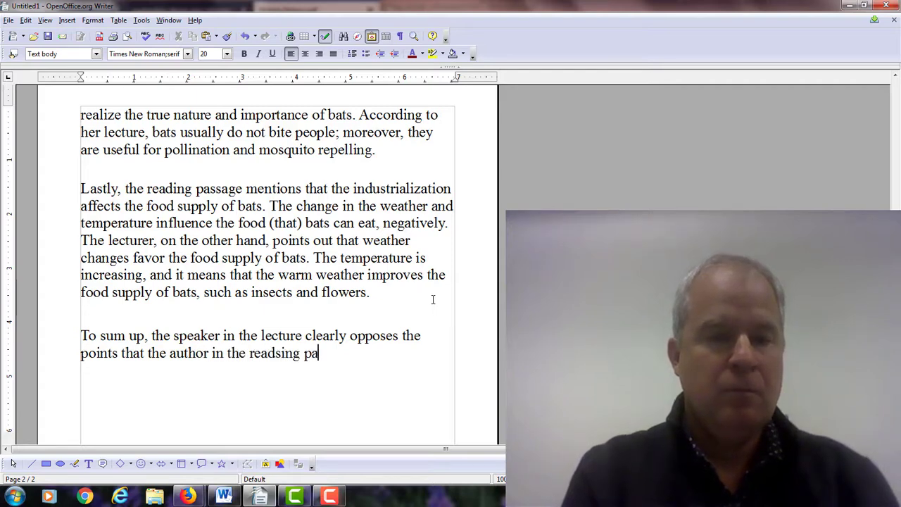
{"action": "key", "text": "BackSpace"}
{"action": "key", "text": "BackSpace"}
{"action": "key", "text": "BackSpace"}
{"action": "key", "text": "BackSpace"}
{"action": "key", "text": "BackSpace"}
{"action": "key", "text": "BackSpace"}
{"action": "key", "text": "BackSpace"}
{"action": "type", "text": "ing"}
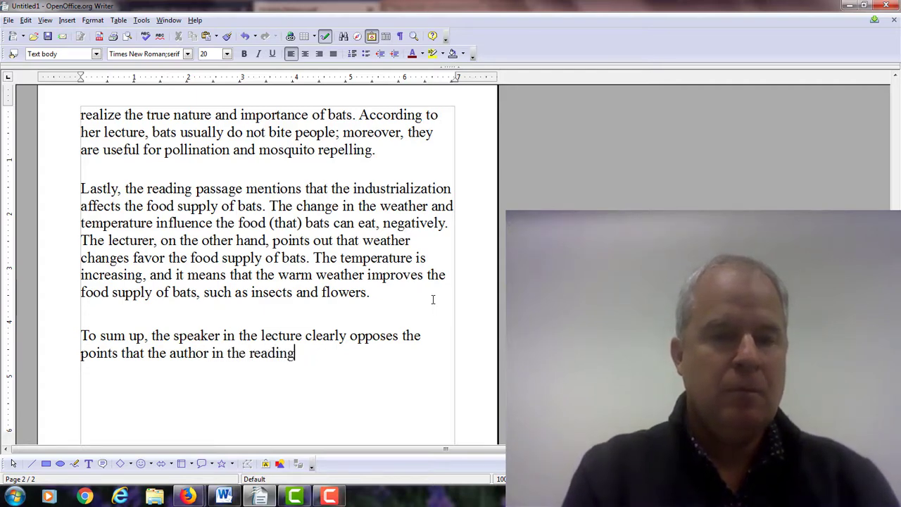
{"action": "type", "text": " passage makes "}
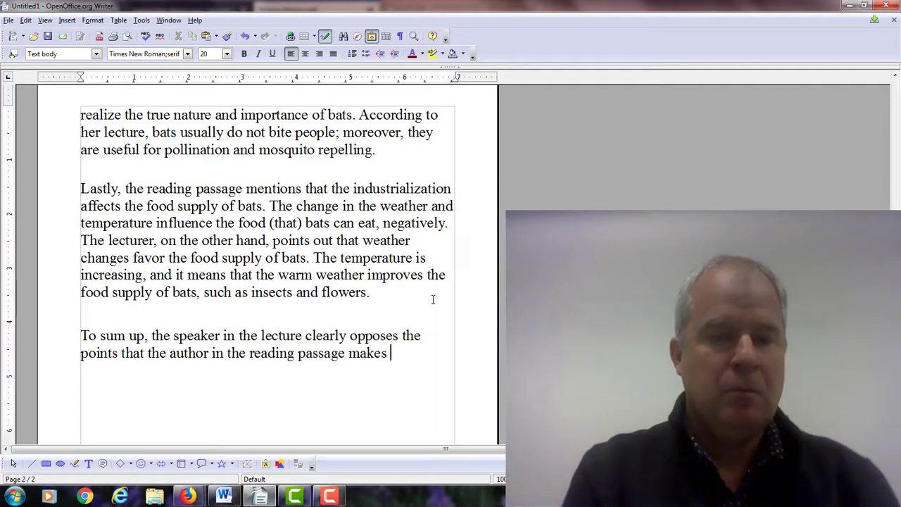
{"action": "type", "text": "about bats."}
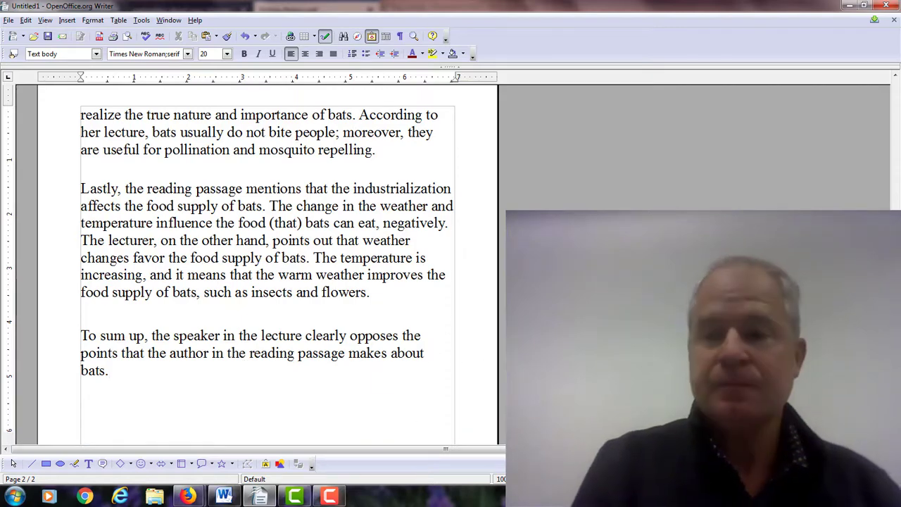
- Delete 'the professor points out that' from the first body paragraph's contrast sentence
{"action": "scroll", "coordinate": [267, 267], "scroll_direction": "up", "scroll_amount": 10}
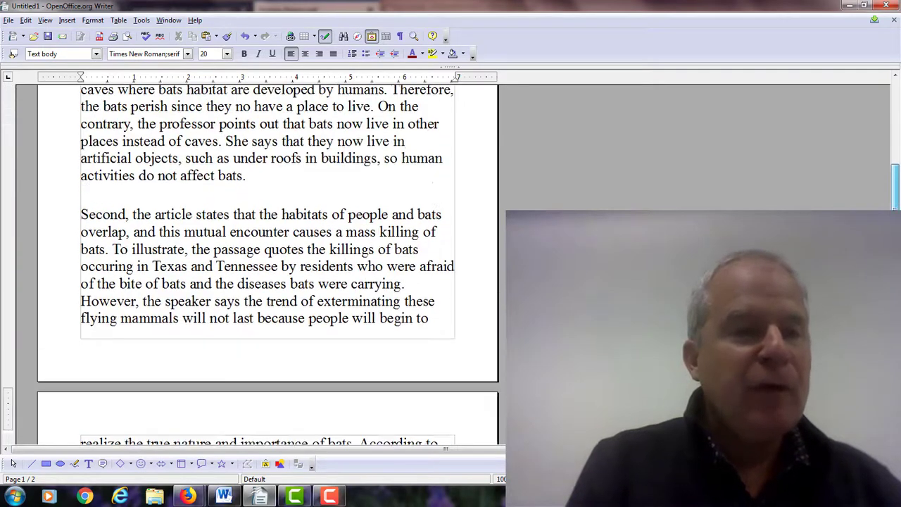
{"action": "mouse_move", "coordinate": [884, 213]}
{"action": "left_mouse_down"}
{"action": "mouse_move", "coordinate": [885, 197]}
{"action": "mouse_move", "coordinate": [885, 207]}
{"action": "left_mouse_up"}
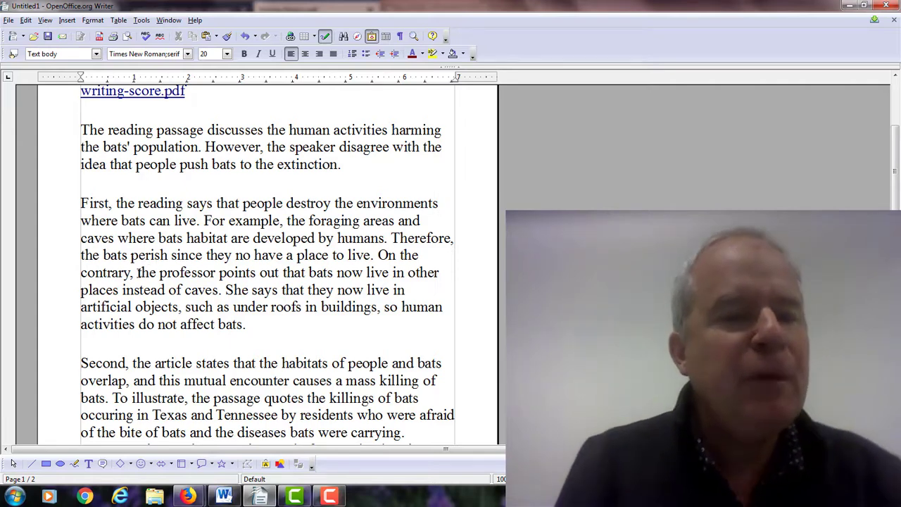
{"action": "left_click_drag", "start_coordinate": [137, 272], "coordinate": [256, 273]}
{"action": "key", "text": "BackSpace"}
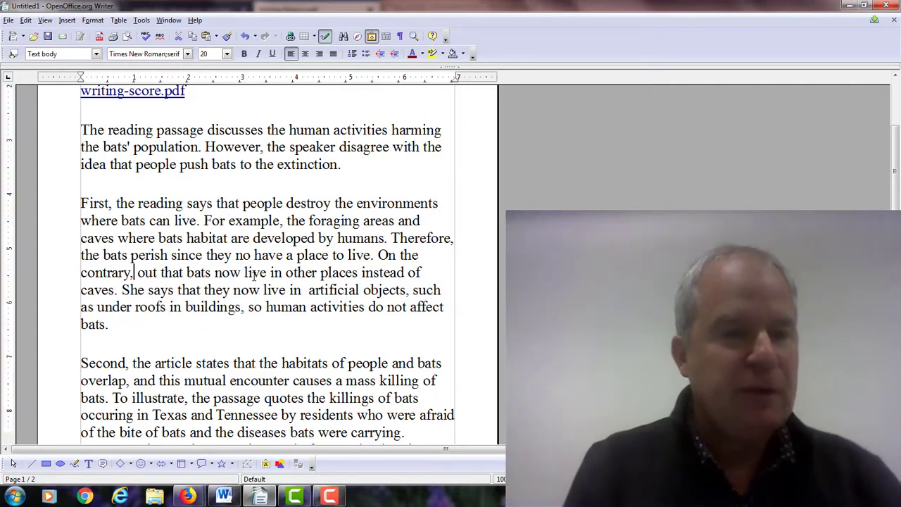
{"action": "key", "text": "Right"}
{"action": "key", "text": "Right"}
{"action": "key", "text": "Right"}
{"action": "key", "text": "Right"}
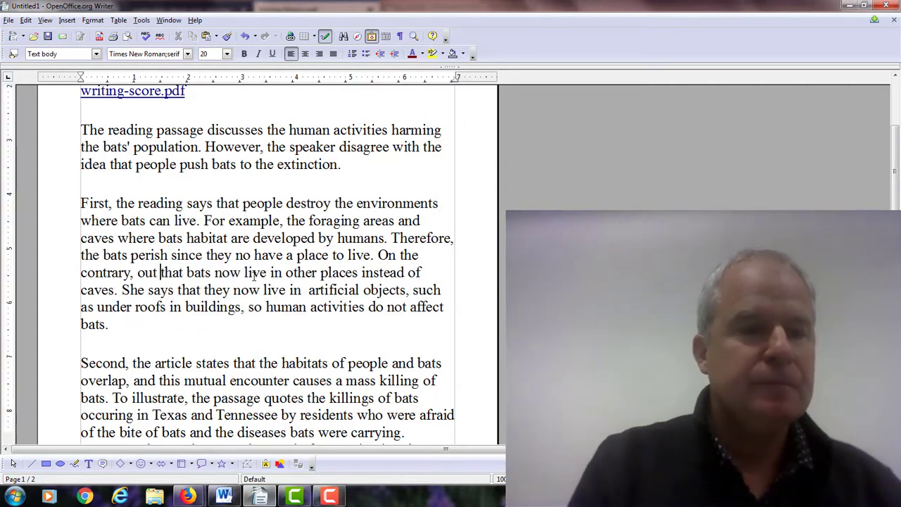
{"action": "key", "text": "BackSpace"}
{"action": "key", "text": "BackSpace"}
{"action": "key", "text": "BackSpace"}
{"action": "key", "text": "BackSpace"}
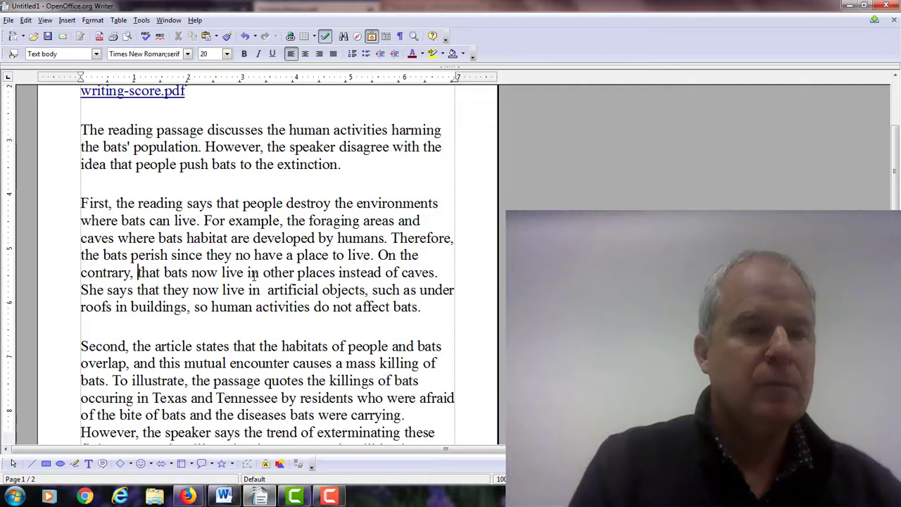
{"action": "key", "text": "Right"}
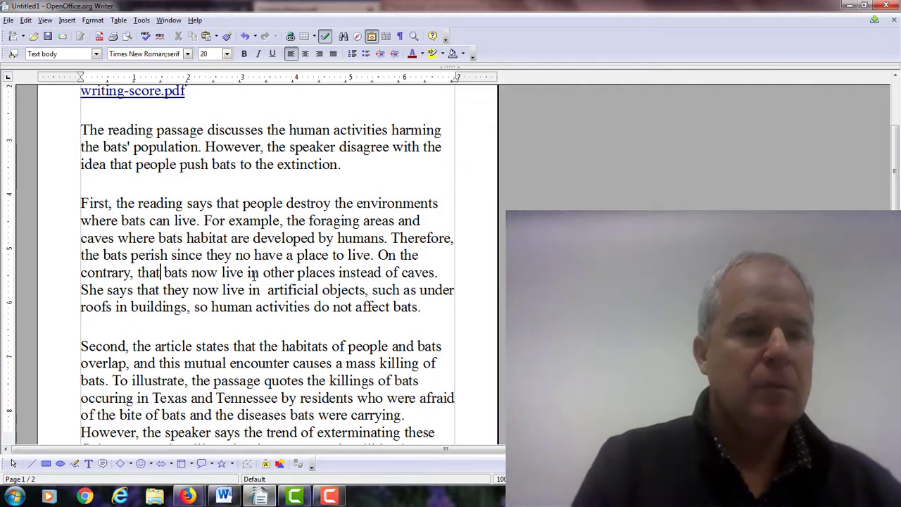
{"action": "key", "text": "Delete"}
{"action": "key", "text": "BackSpace"}
{"action": "key", "text": "BackSpace"}
{"action": "key", "text": "BackSpace"}
{"action": "key", "text": "BackSpace"}
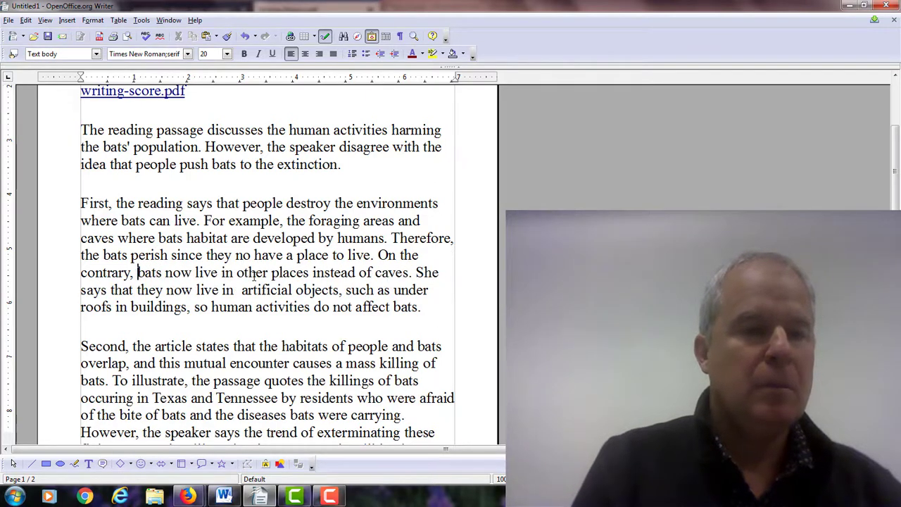
{"action": "key", "text": "Right"}
{"action": "key", "text": "Right"}
{"action": "key", "text": "Right"}
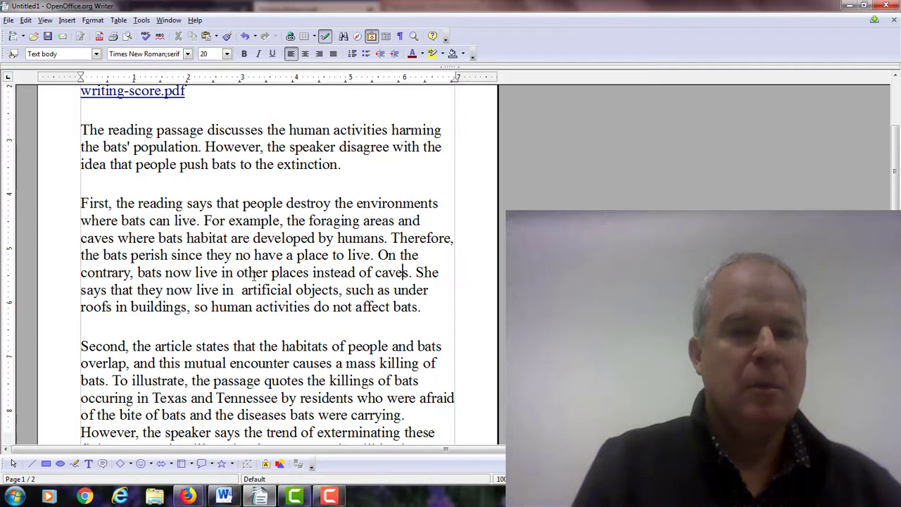
{"action": "key", "text": "Right"}
{"action": "key", "text": "Right"}
{"action": "key", "text": "Left"}
- Add ', points out the professor' after 'instead of caves'
{"action": "type", "text": ", asserts"}
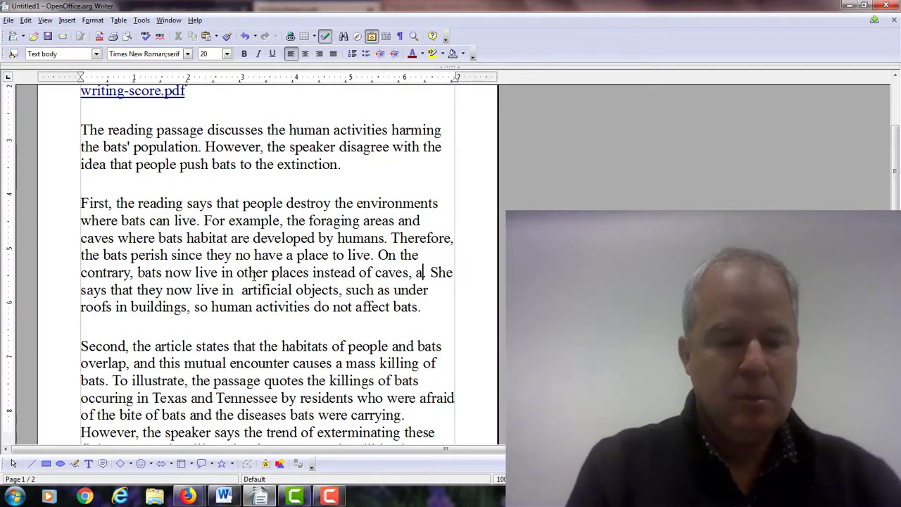
{"action": "key", "text": "BackSpace"}
{"action": "key", "text": "BackSpace"}
{"action": "key", "text": "BackSpace"}
{"action": "key", "text": "BackSpace"}
{"action": "key", "text": "BackSpace"}
{"action": "key", "text": "BackSpace"}
{"action": "key", "text": "BackSpace"}
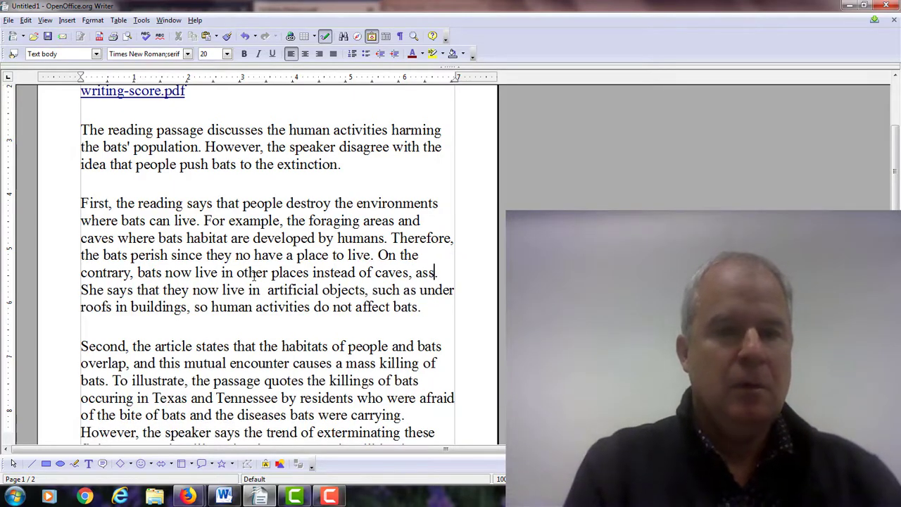
{"action": "key", "text": "Delete"}
{"action": "type", "text": "the professor points"}
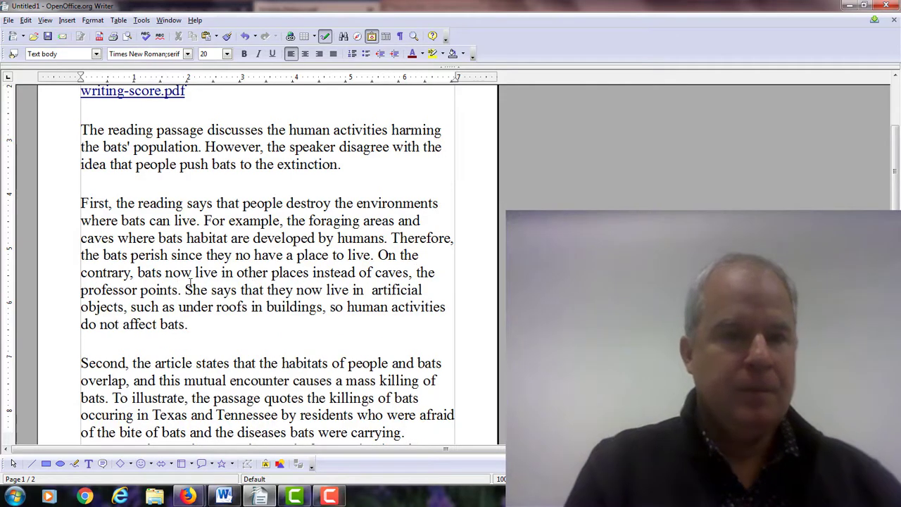
{"action": "left_click", "coordinate": [438, 274]}
{"action": "key", "text": "BackSpace"}
{"action": "key", "text": "BackSpace"}
{"action": "key", "text": "BackSpace"}
{"action": "type", "text": "po"}
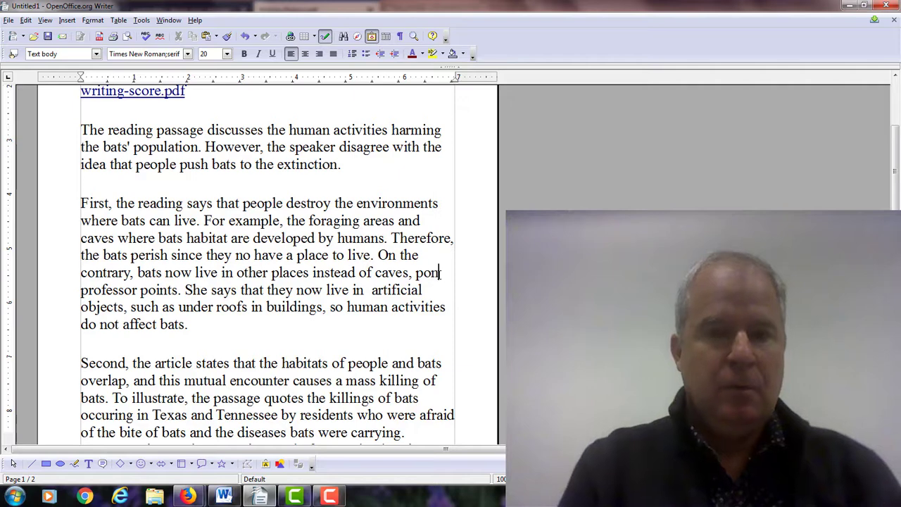
{"action": "type", "text": "ints our"}
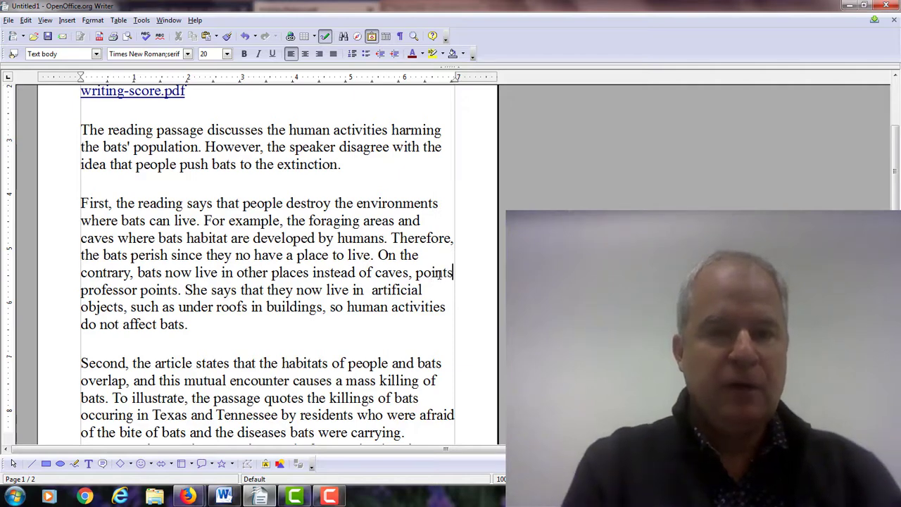
{"action": "type", "text": " the"}
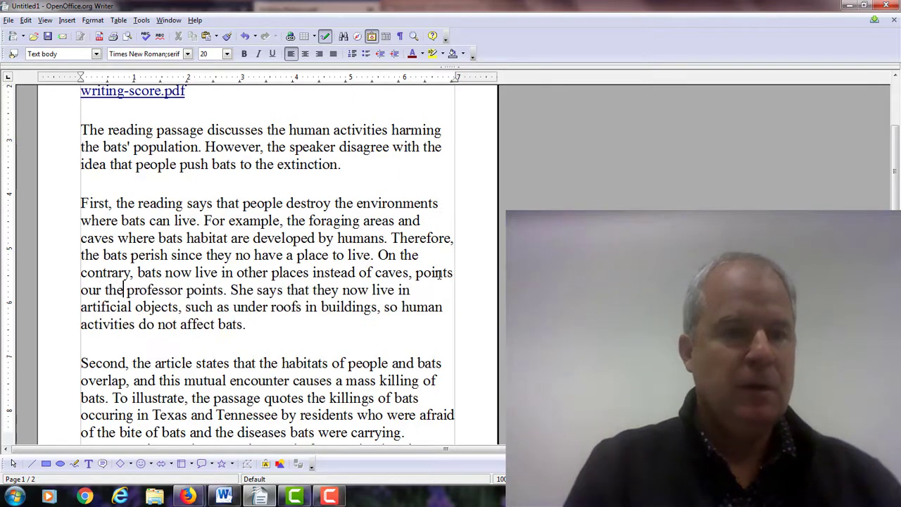
{"action": "key", "text": "BackSpace"}
{"action": "key", "text": "BackSpace"}
{"action": "key", "text": "BackSpace"}
{"action": "key", "text": "BackSpace"}
{"action": "key", "text": "BackSpace"}
{"action": "key", "text": "BackSpace"}
{"action": "key", "text": "BackSpace"}
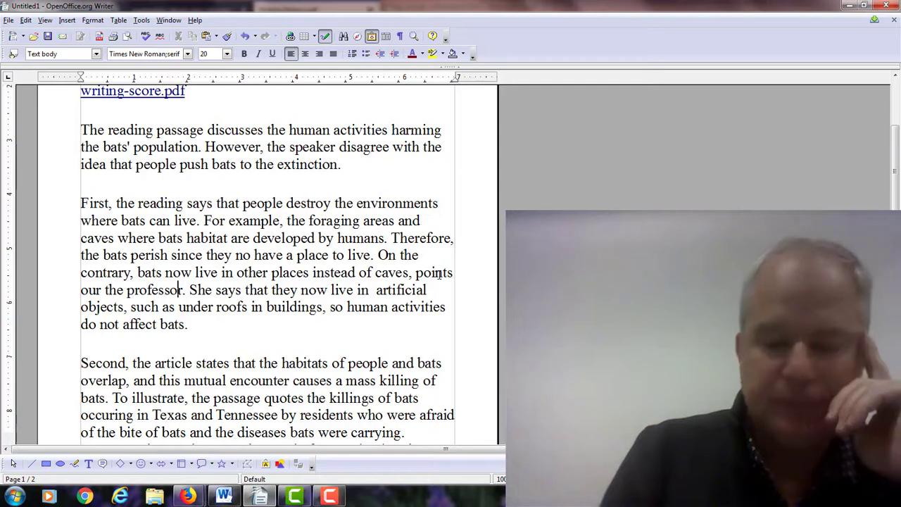
{"action": "key", "text": "Left"}
{"action": "key", "text": "Left"}
{"action": "key", "text": "Left"}
{"action": "key", "text": "Left"}
{"action": "key", "text": "Left"}
{"action": "key", "text": "Left"}
{"action": "key", "text": "Left"}
{"action": "key", "text": "Left"}
{"action": "key", "text": "Left"}
{"action": "key", "text": "Left"}
{"action": "key", "text": "Left"}
{"action": "key", "text": "Left"}
{"action": "key", "text": "Left"}
{"action": "key", "text": "Left"}
{"action": "key", "text": "BackSpace"}
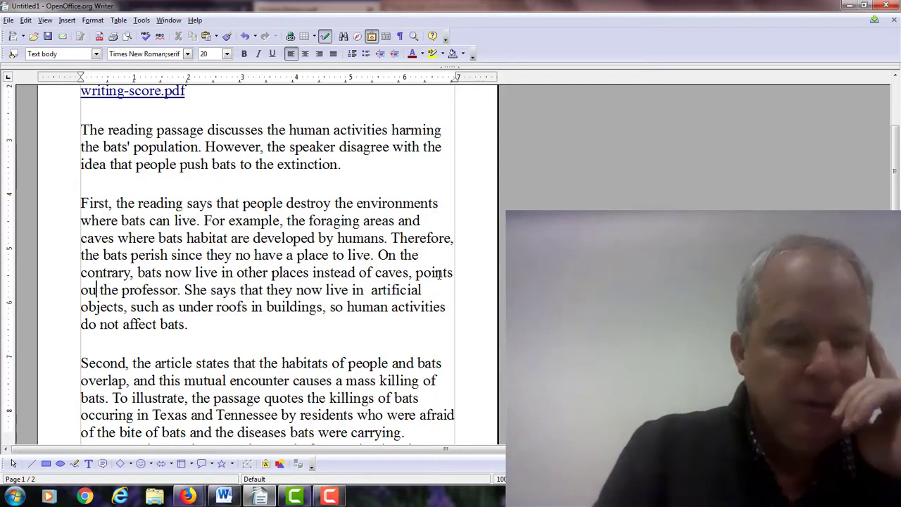
{"action": "type", "text": "t"}
- Insert ', in addition,' after 'She says'
{"action": "key", "text": "Right"}
{"action": "key", "text": "Right"}
{"action": "key", "text": "Right"}
{"action": "key", "text": "Right"}
{"action": "key", "text": "Right"}
{"action": "key", "text": "Right"}
{"action": "key", "text": "Right"}
{"action": "key", "text": "Right"}
{"action": "key", "text": "Right"}
{"action": "key", "text": "Right"}
{"action": "key", "text": "Right"}
{"action": "key", "text": "Right"}
{"action": "key", "text": "Right"}
{"action": "key", "text": "Right"}
{"action": "key", "text": "Right"}
{"action": "key", "text": "Right"}
{"action": "key", "text": "Right"}
{"action": "key", "text": "Right"}
{"action": "key", "text": "Right"}
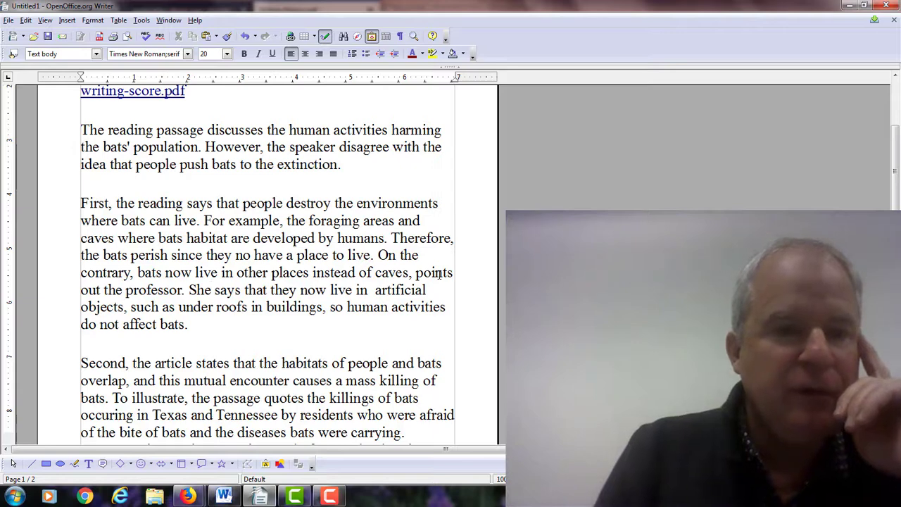
{"action": "key", "text": "Right"}
{"action": "key", "text": "Right"}
{"action": "key", "text": "Right"}
{"action": "key", "text": "Right"}
{"action": "key", "text": "Right"}
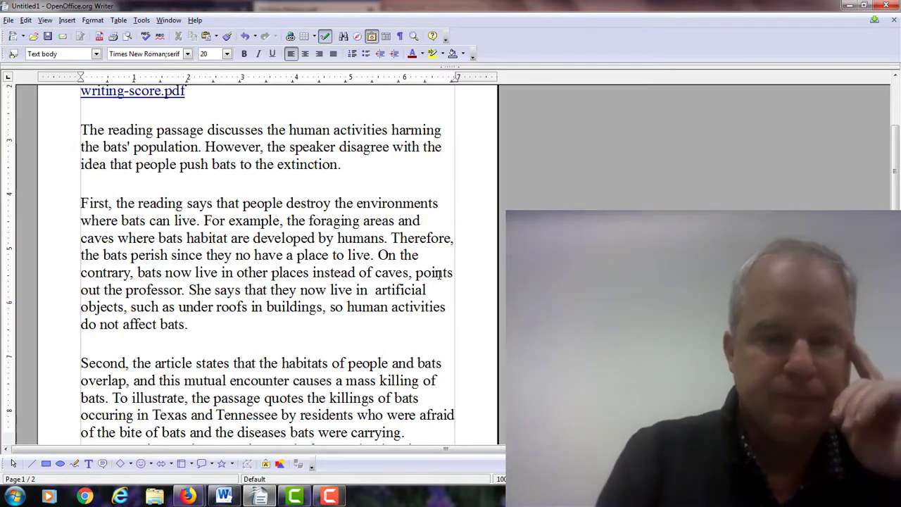
{"action": "type", "text": ", in additio"}
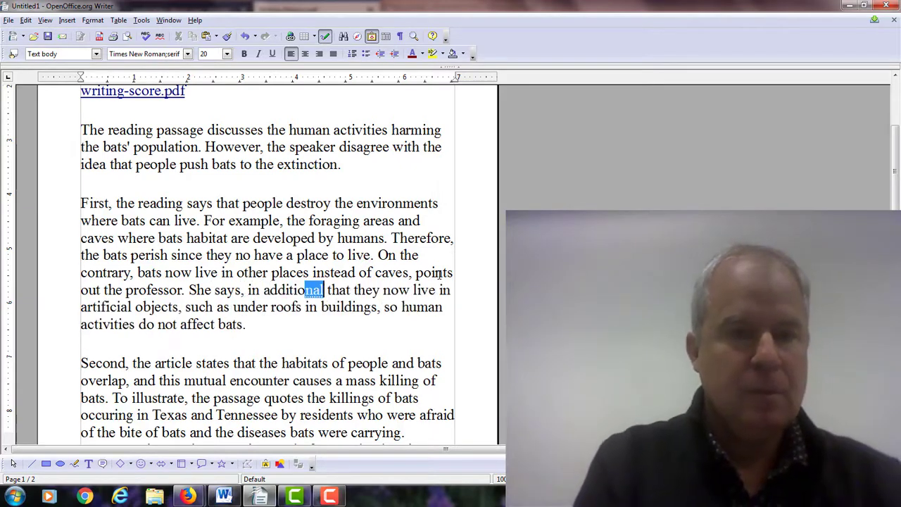
{"action": "type", "text": "n,"}
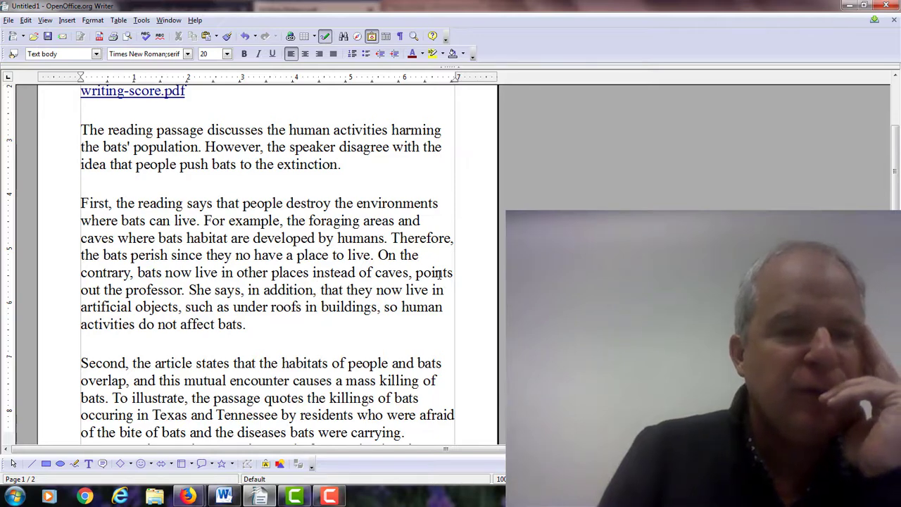
{"action": "key", "text": "Down"}
{"action": "key", "text": "Down"}
{"action": "key", "text": "End"}
{"action": "key", "text": "Down"}
{"action": "key", "text": "Down"}
{"action": "key", "text": "Down"}
{"action": "key", "text": "Down"}
{"action": "key", "text": "Down"}
{"action": "key", "text": "Down"}
{"action": "key", "text": "Down"}
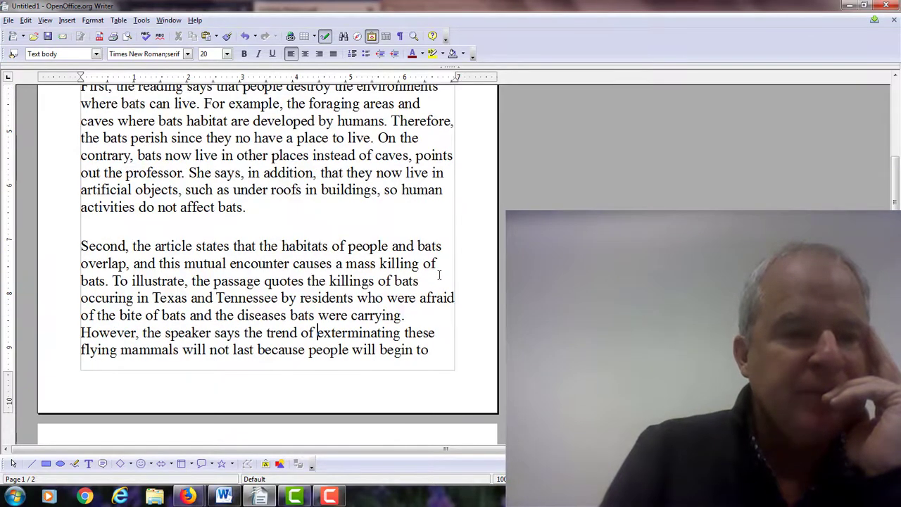
- Move 'the speaker says' after 'mammals,' and reword it as 'asserts the speaker,'
{"action": "key", "text": "Down"}
{"action": "key", "text": "Down"}
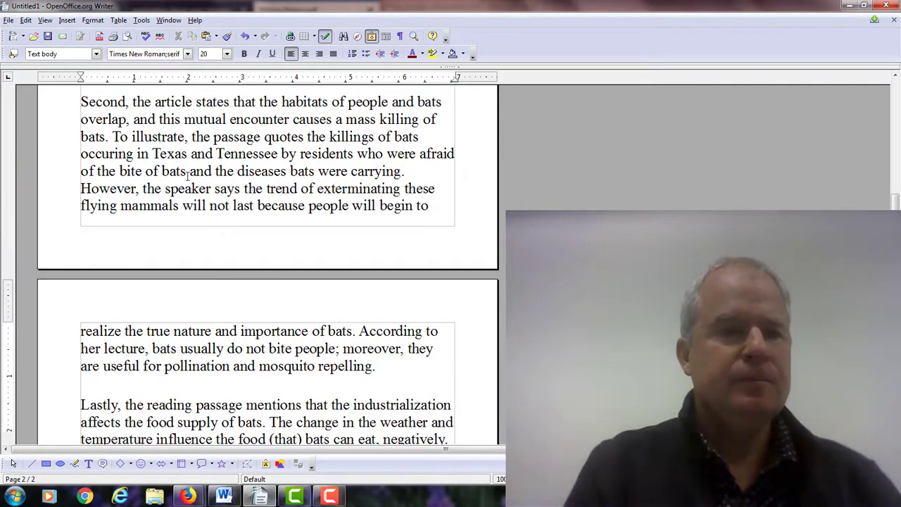
{"action": "left_click_drag", "start_coordinate": [143, 188], "coordinate": [240, 189]}
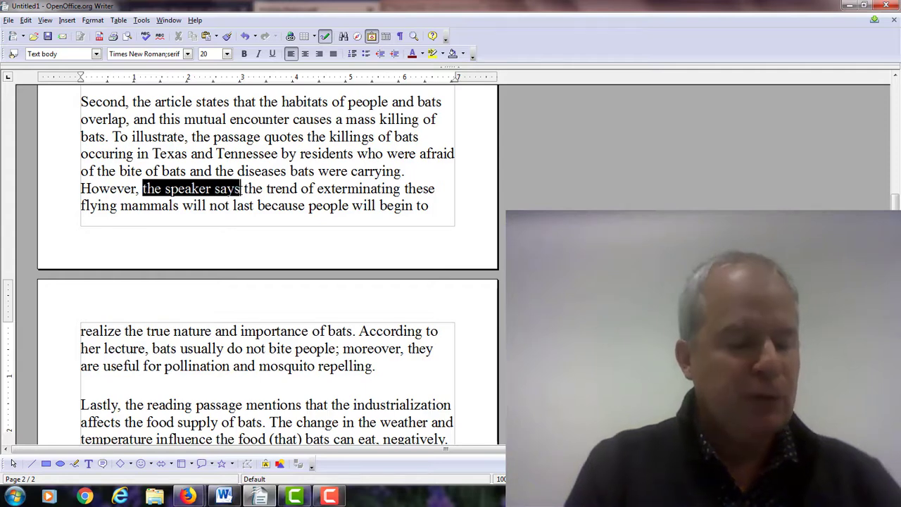
{"action": "key", "text": "Delete"}
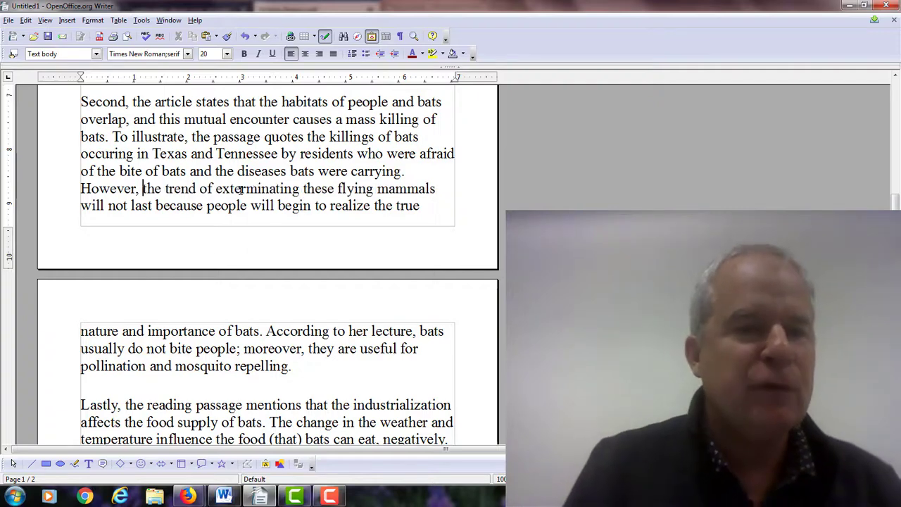
{"action": "key", "text": "Right"}
{"action": "key", "text": "Right"}
{"action": "key", "text": "Right"}
{"action": "key", "text": "Right"}
{"action": "key", "text": "Right"}
{"action": "key", "text": "Right"}
{"action": "key", "text": "Right"}
{"action": "key", "text": "Right"}
{"action": "key", "text": "Right"}
{"action": "key", "text": "Right"}
{"action": "key", "text": "Right"}
{"action": "key", "text": "Right"}
{"action": "key", "text": "Right"}
{"action": "key", "text": "Right"}
{"action": "key", "text": "Right"}
{"action": "key", "text": "Right"}
{"action": "key", "text": "Right"}
{"action": "key", "text": "Right"}
{"action": "key", "text": "Right"}
{"action": "key", "text": "Right"}
{"action": "key", "text": "Right"}
{"action": "key", "text": "Right"}
{"action": "key", "text": "Right"}
{"action": "key", "text": "Right"}
{"action": "key", "text": "Right"}
{"action": "key", "text": "Right"}
{"action": "key", "text": "Right"}
{"action": "key", "text": "Right"}
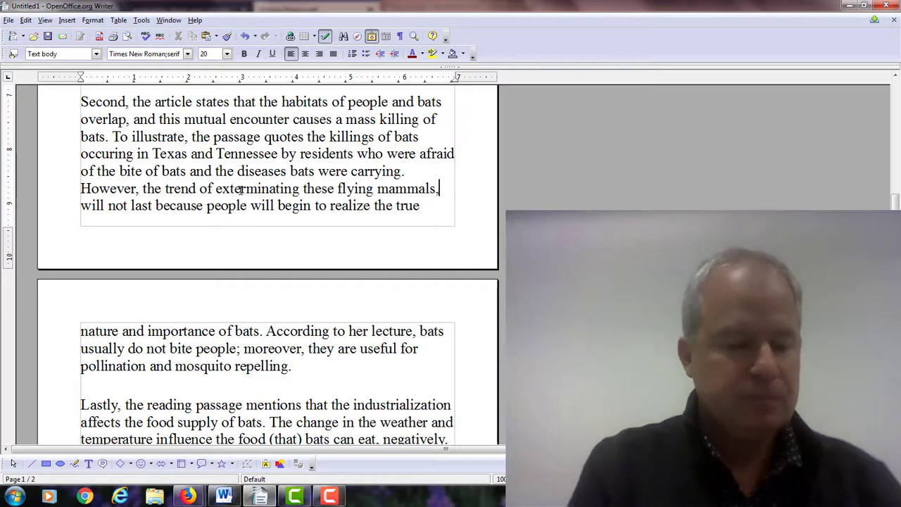
{"action": "type", "text": "the speaker says"}
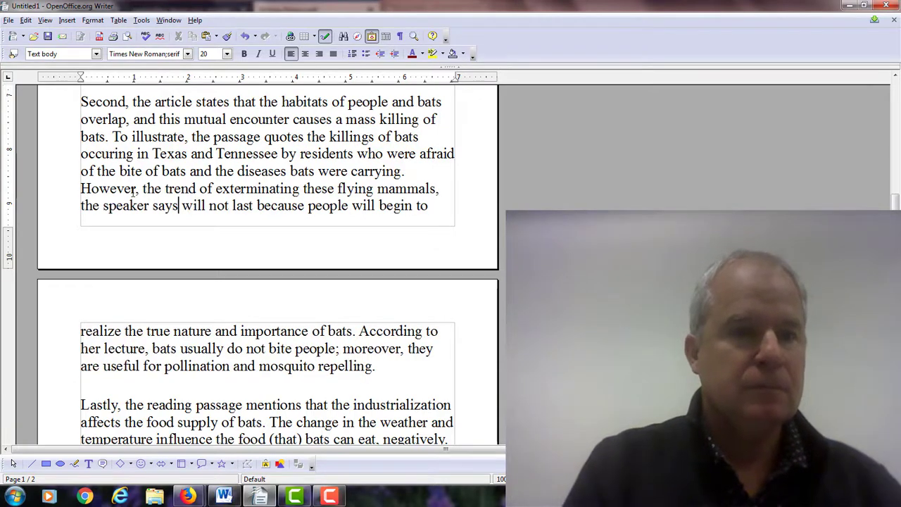
{"action": "key", "text": "BackSpace"}
{"action": "key", "text": "BackSpace"}
{"action": "key", "text": "BackSpace"}
{"action": "key", "text": "BackSpace"}
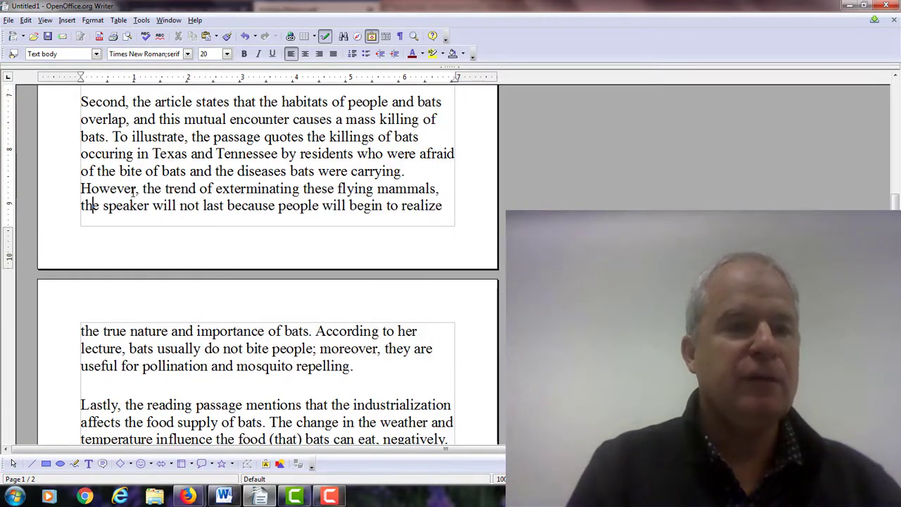
{"action": "key", "text": "Left"}
{"action": "key", "text": "Left"}
{"action": "key", "text": "Left"}
{"action": "type", "text": "asserts"}
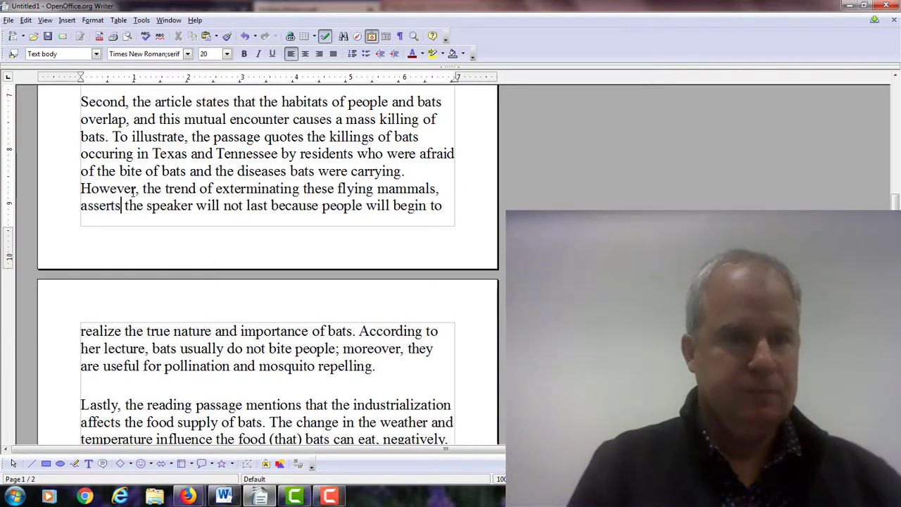
{"action": "key", "text": "Right"}
{"action": "key", "text": "Right"}
{"action": "key", "text": "Right"}
{"action": "key", "text": "Right"}
{"action": "key", "text": "Right"}
{"action": "key", "text": "Right"}
{"action": "key", "text": "Right"}
{"action": "key", "text": "Right"}
{"action": "key", "text": "Right"}
{"action": "key", "text": "Right"}
{"action": "key", "text": "Right"}
{"action": "key", "text": "Right"}
{"action": "type", "text": ","}
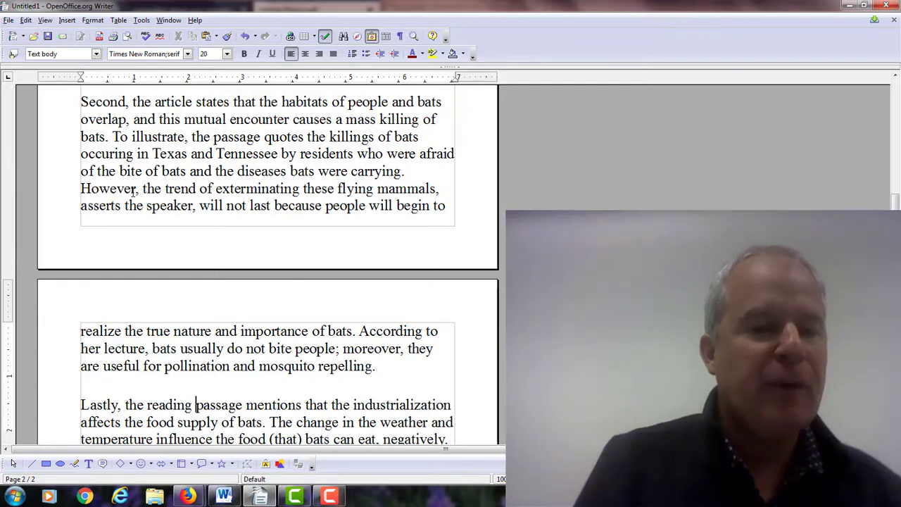
{"action": "key", "text": "Down"}
{"action": "key", "text": "Down"}
{"action": "key", "text": "Down"}
{"action": "key", "text": "Down"}
{"action": "key", "text": "Down"}
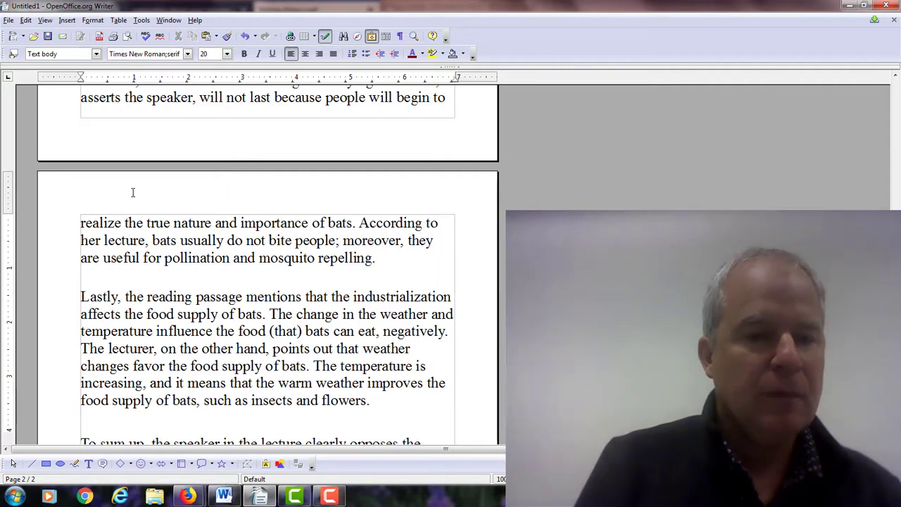
{"action": "key", "text": "Down"}
{"action": "key", "text": "Down"}
{"action": "key", "text": "Down"}
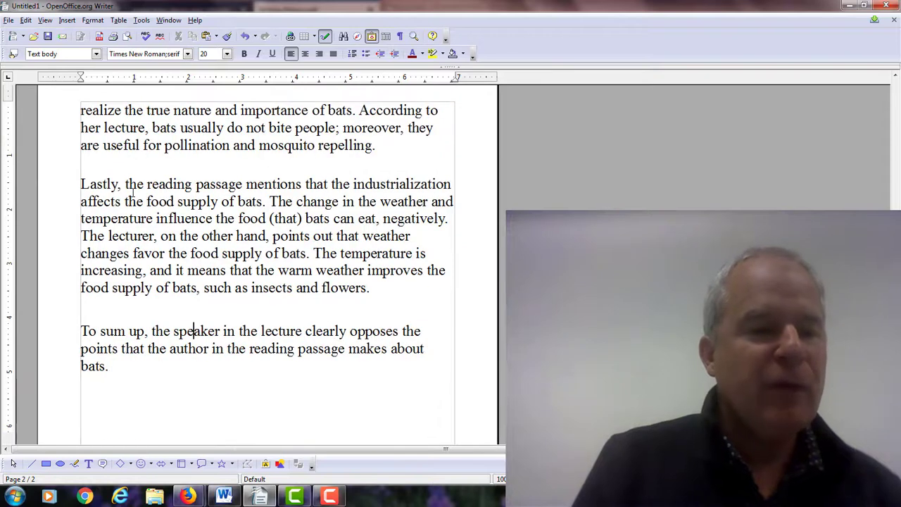
{"action": "key", "text": "Left"}
{"action": "key", "text": "Left"}
{"action": "key", "text": "Left"}
{"action": "key", "text": "Left"}
{"action": "key", "text": "Left"}
{"action": "key", "text": "Left"}
{"action": "key", "text": "Left"}
{"action": "key", "text": "Left"}
{"action": "key", "text": "Left"}
{"action": "key", "text": "Left"}
{"action": "key", "text": "Left"}
{"action": "key", "text": "Left"}
{"action": "key", "text": "Left"}
{"action": "key", "text": "Left"}
{"action": "key", "text": "Left"}
{"action": "key", "text": "Left"}
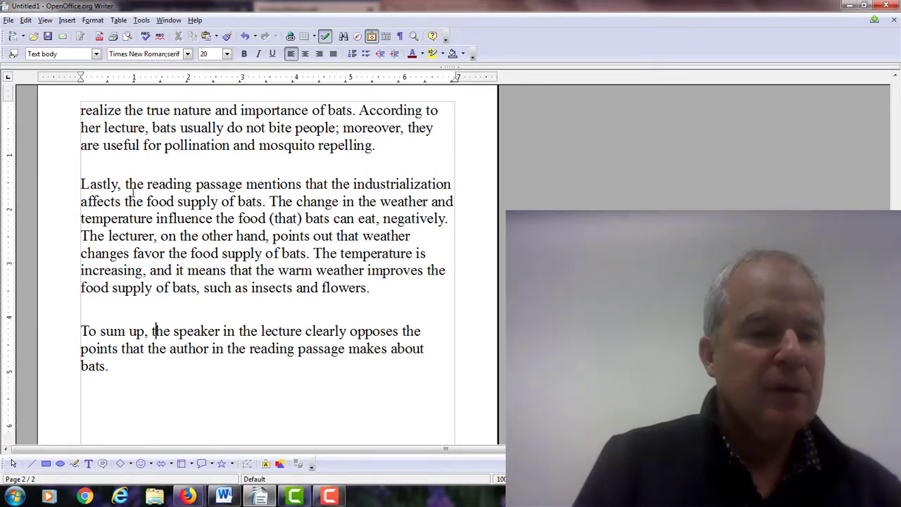
{"action": "key", "text": "BackSpace"}
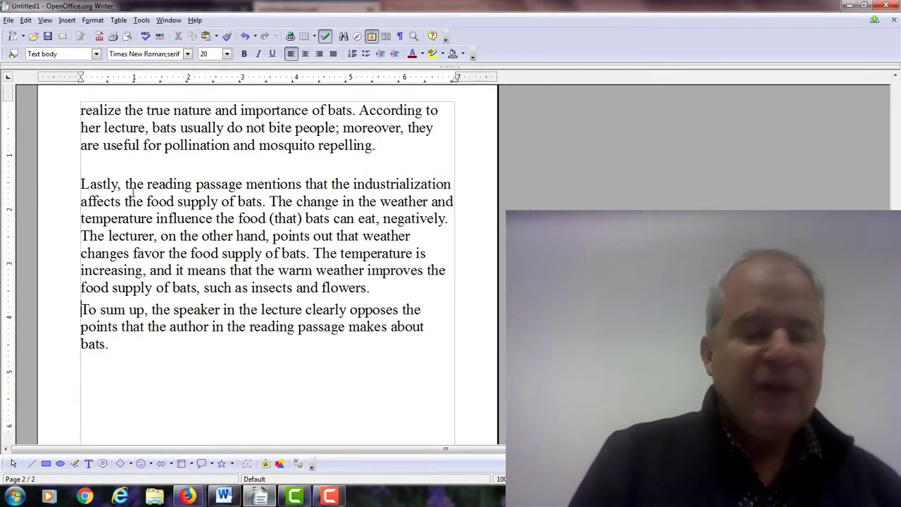
{"action": "key", "text": "Return"}
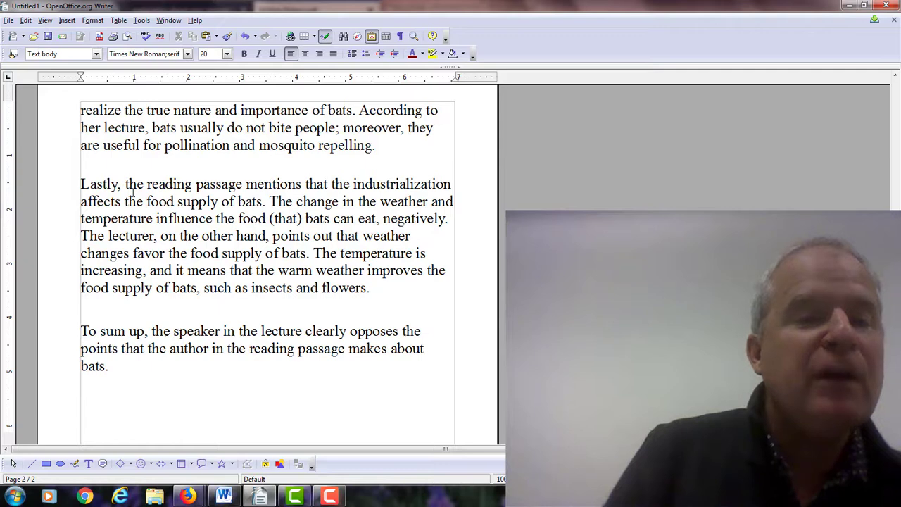
{"action": "key", "text": "Up"}
{"action": "key", "text": "Up"}
{"action": "key", "text": "Up"}
{"action": "key", "text": "Up"}
{"action": "key", "text": "Up"}
{"action": "key", "text": "Up"}
{"action": "key", "text": "Up"}
{"action": "key", "text": "Up"}
{"action": "key", "text": "Up"}
{"action": "key", "text": "Up"}
{"action": "key", "text": "Up"}
{"action": "key", "text": "Up"}
{"action": "key", "text": "Up"}
{"action": "key", "text": "Up"}
{"action": "key", "text": "Up"}
{"action": "key", "text": "Up"}
{"action": "key", "text": "Up"}
{"action": "key", "text": "Up"}
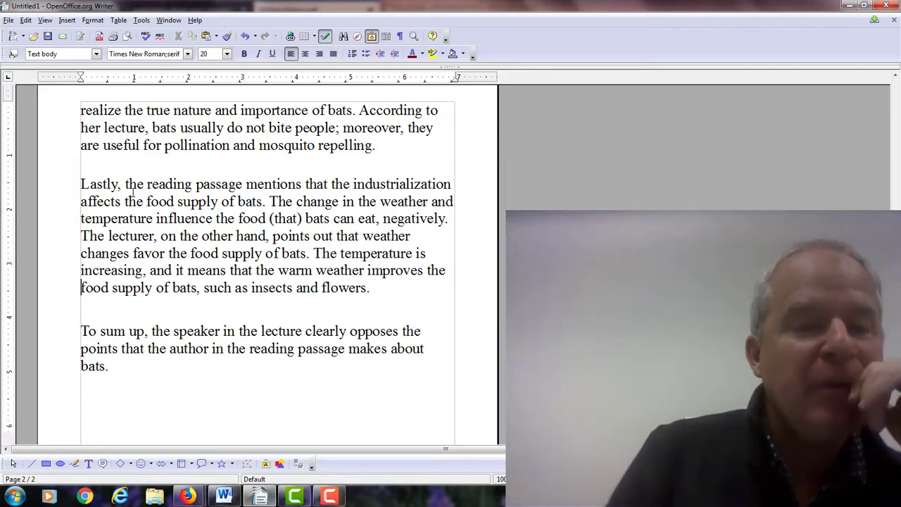
{"action": "key", "text": "Down"}
{"action": "key", "text": "Down"}
{"action": "key", "text": "Right"}
{"action": "key", "text": "Right"}
{"action": "key", "text": "Right"}
{"action": "key", "text": "Right"}
{"action": "key", "text": "Right"}
{"action": "key", "text": "Right"}
{"action": "key", "text": "Right"}
{"action": "key", "text": "Right"}
{"action": "key", "text": "Right"}
{"action": "key", "text": "Right"}
{"action": "key", "text": "Right"}
{"action": "key", "text": "Right"}
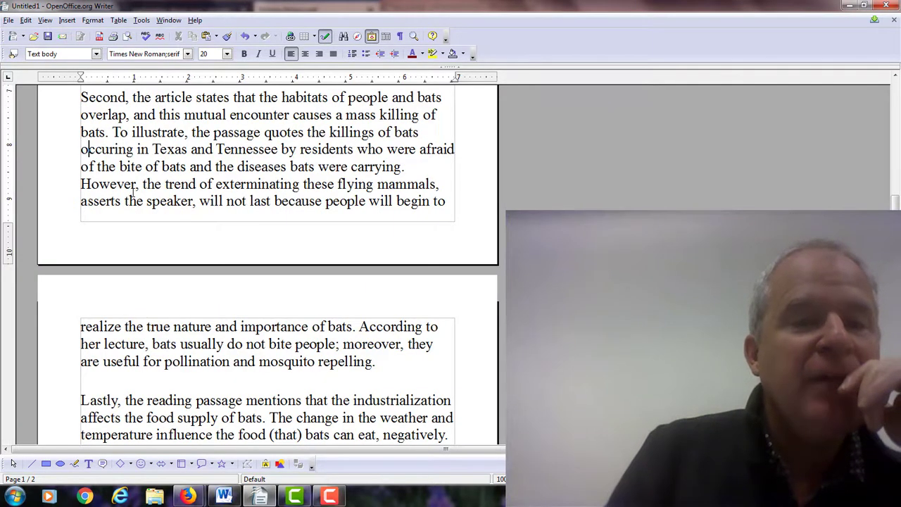
{"action": "key", "text": "ctrl+Right"}
{"action": "key", "text": "ctrl+Right"}
{"action": "key", "text": "ctrl+Right"}
{"action": "key", "text": "ctrl+Right"}
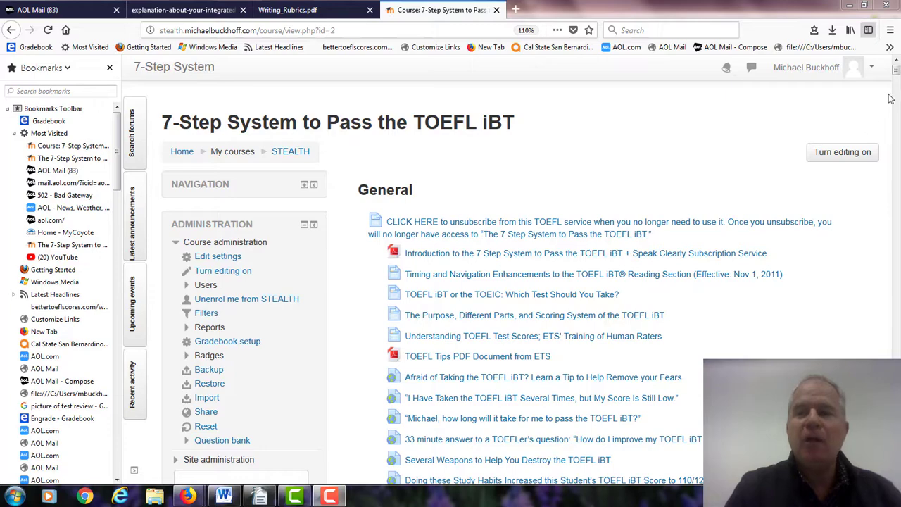
- Scroll the Firefox course page to the Grammar Diagnostic Pre-Test and Lessons 1–14
{"action": "left_click_drag", "start_coordinate": [898, 72], "coordinate": [897, 190]}
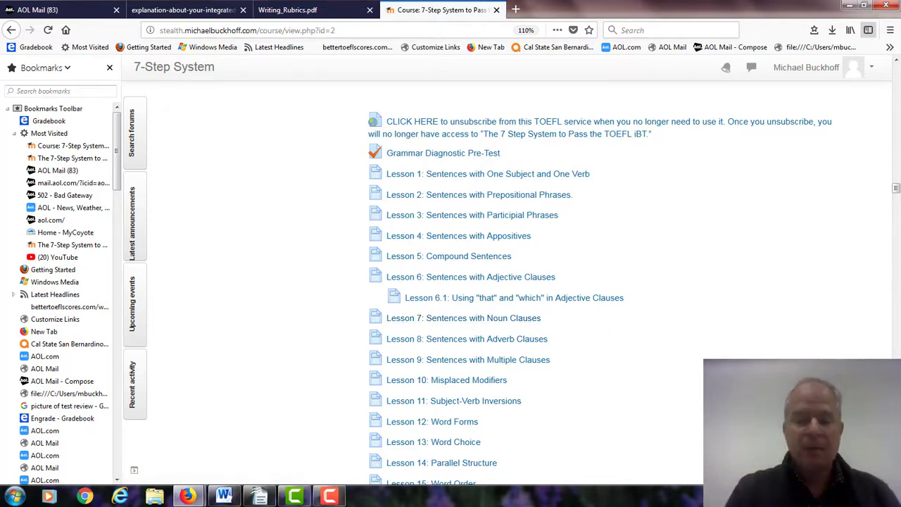
- Scroll past grammar Lessons 15–33 to the Grammar Diagnostic Post-Test and Step 4 heading
{"action": "scroll", "coordinate": [492, 281], "scroll_direction": "down", "scroll_amount": 10}
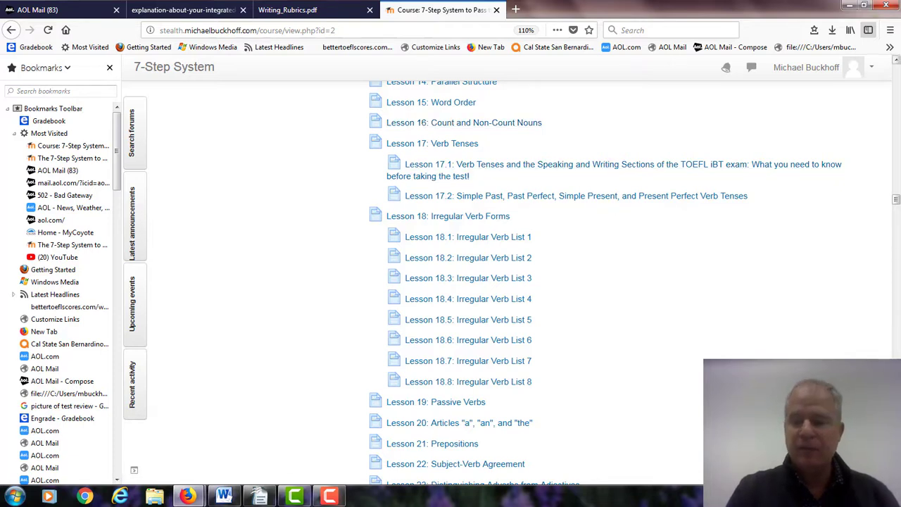
{"action": "scroll", "coordinate": [434, 120], "scroll_direction": "down", "scroll_amount": 8}
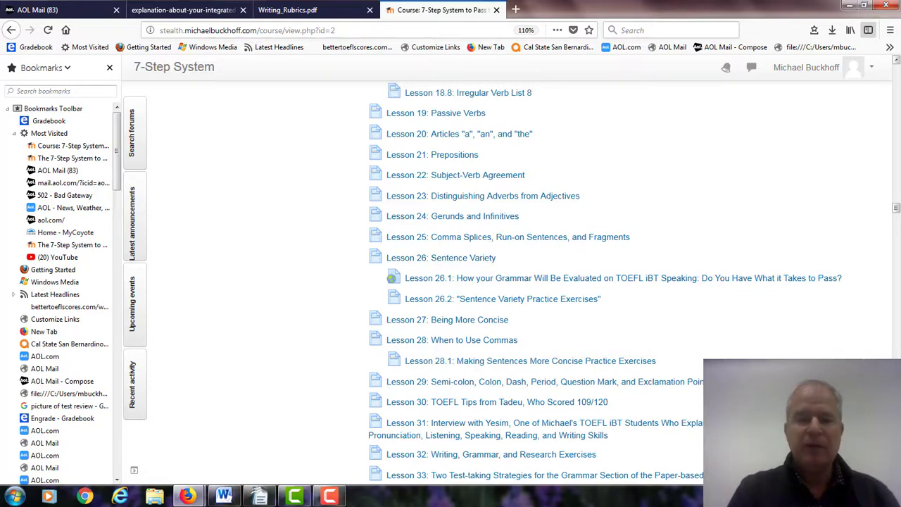
{"action": "scroll", "coordinate": [656, 244], "scroll_direction": "down", "scroll_amount": 3}
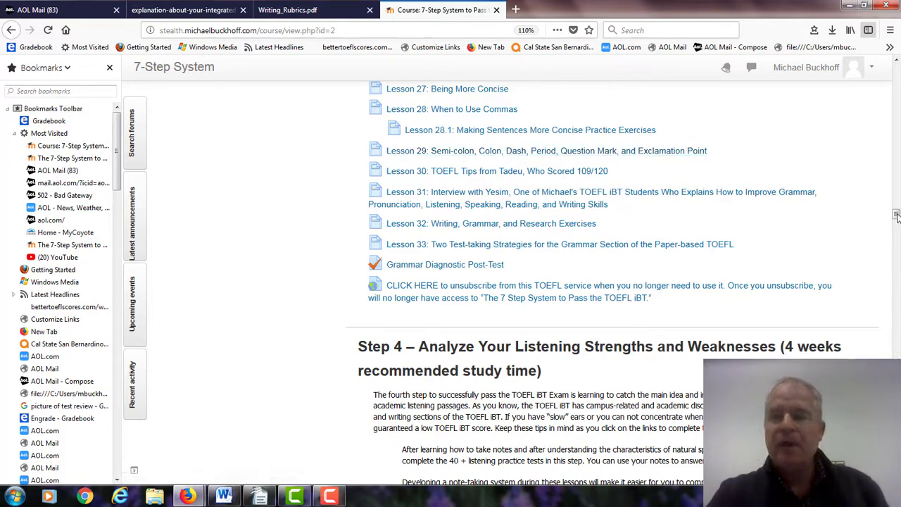
- Scroll through Steps 5 and 6 to Integrated Writing Lessons 9–16 and the practice tests
{"action": "left_click_drag", "start_coordinate": [896, 216], "coordinate": [897, 339]}
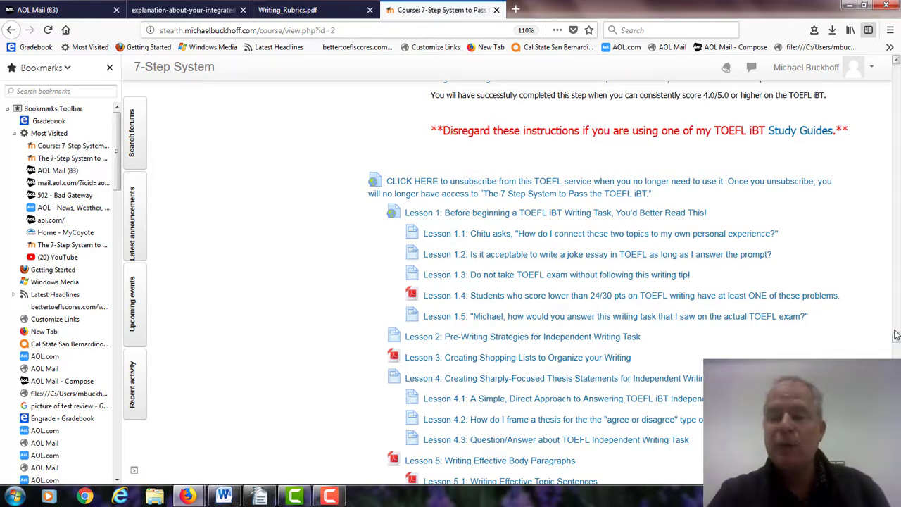
{"action": "mouse_move", "coordinate": [896, 339]}
{"action": "left_mouse_down"}
{"action": "mouse_move", "coordinate": [897, 352]}
{"action": "mouse_move", "coordinate": [896, 338]}
{"action": "left_mouse_up"}
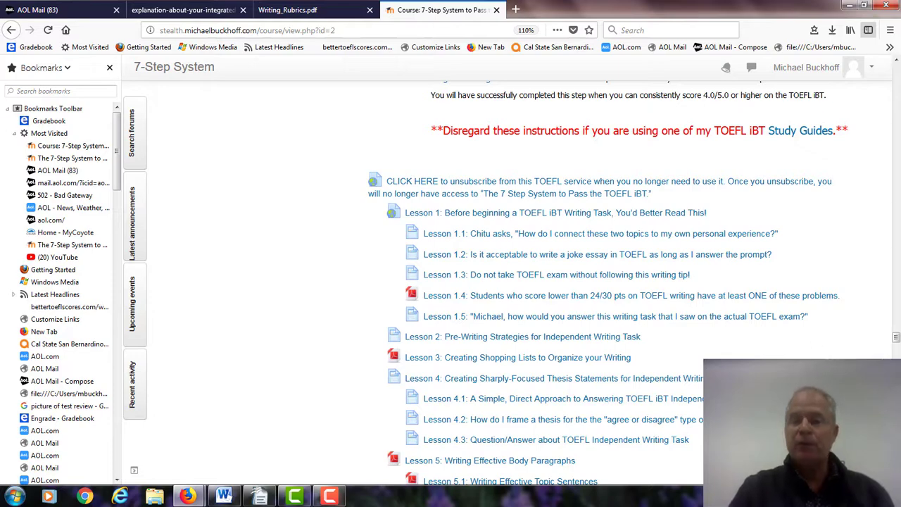
{"action": "left_click_drag", "start_coordinate": [896, 339], "coordinate": [896, 369]}
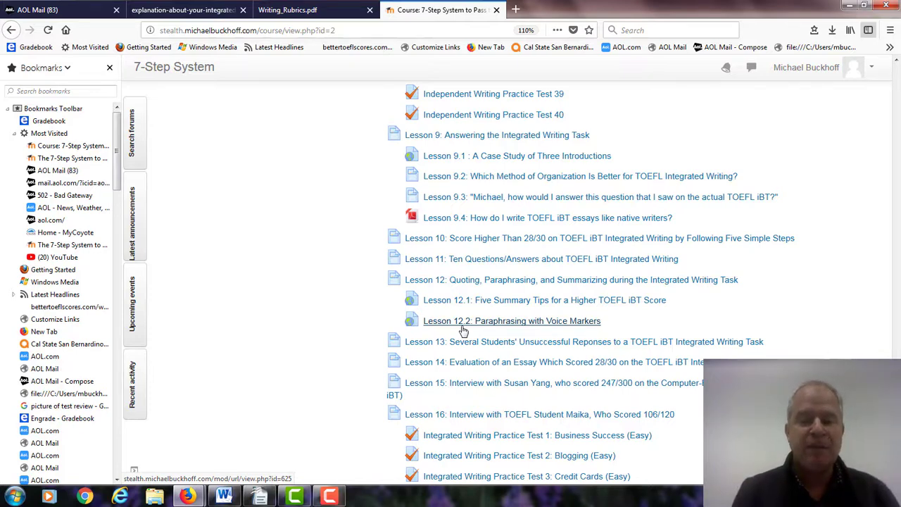
{"action": "left_click", "coordinate": [328, 497]}
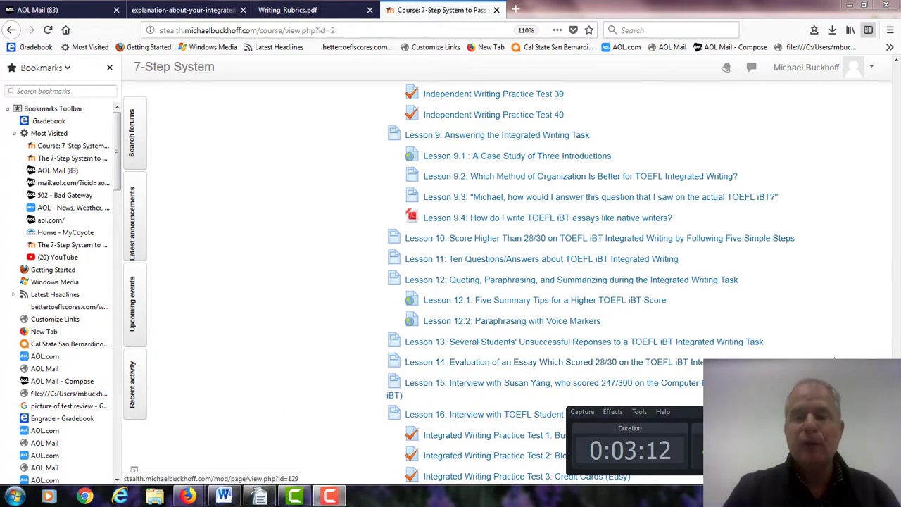